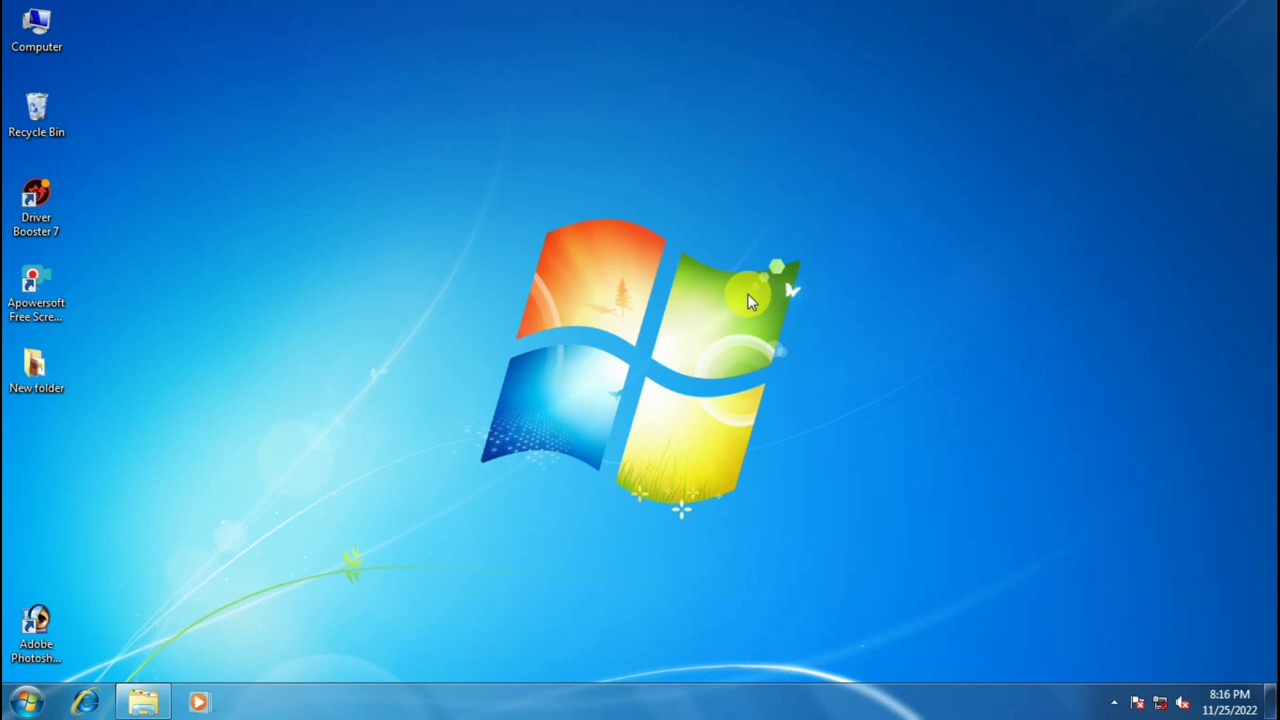
# Switch to Windows Explorer and open the "windows 10 64 bit image file" folder inside Opreting sytem on drive H
pyautogui.click(145, 703)
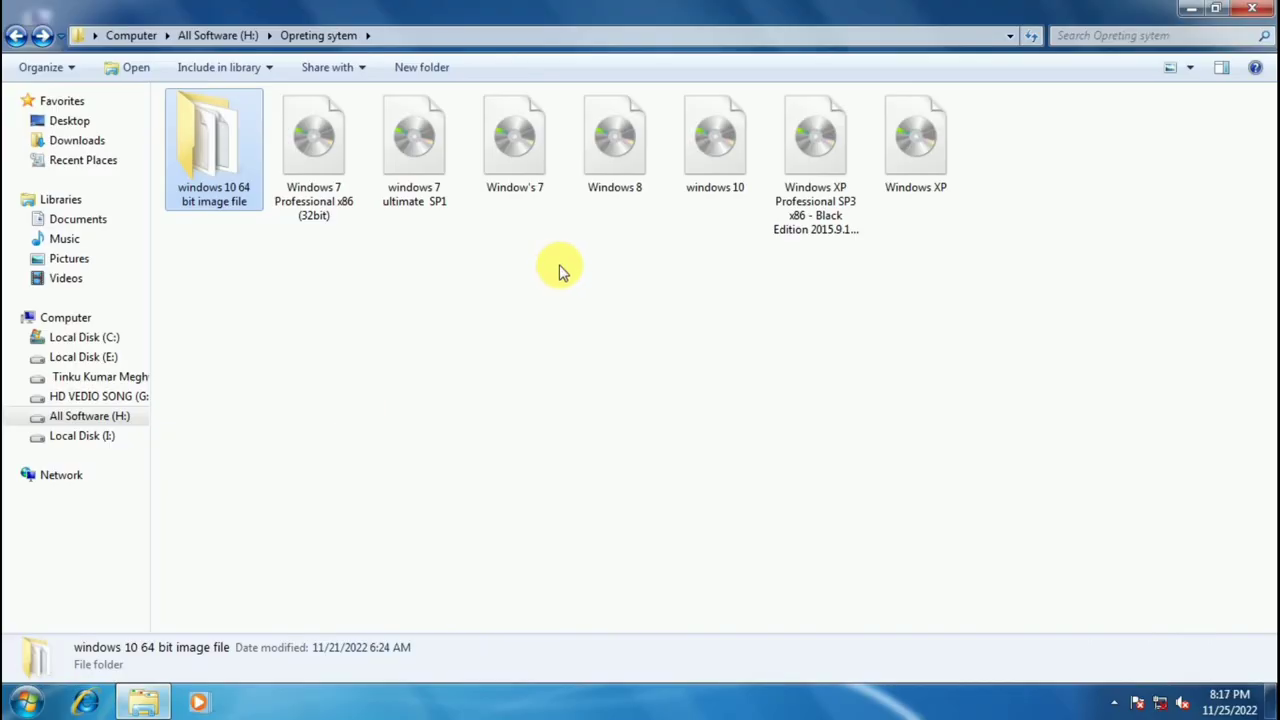
pyautogui.moveTo(318, 256); pyautogui.dragTo(963, 329)
pyautogui.click(963, 327)
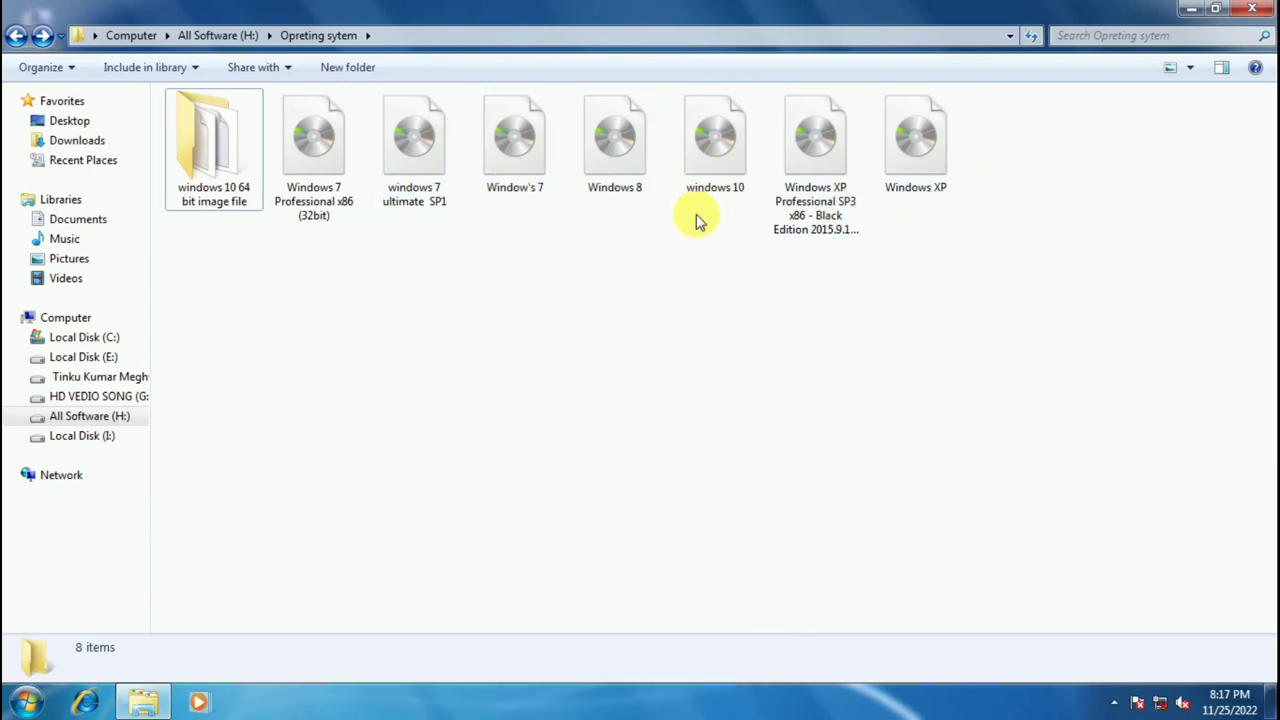
pyautogui.moveTo(230, 194)
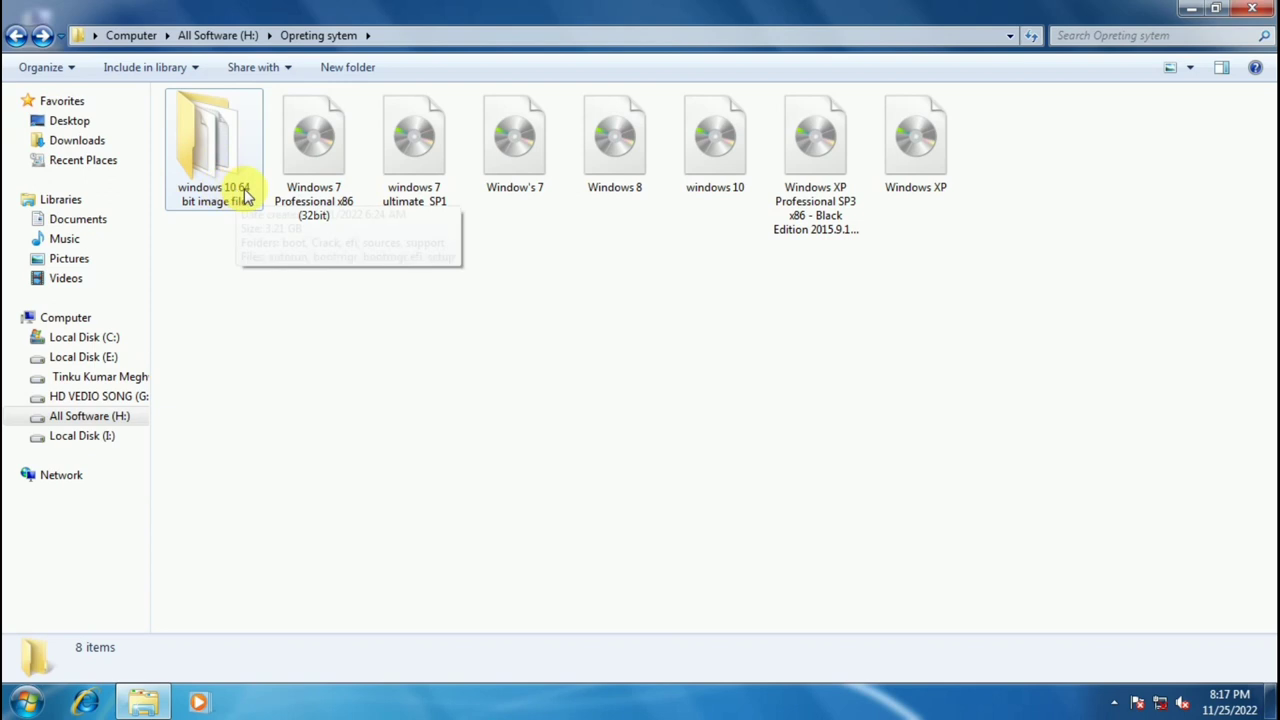
pyautogui.doubleClick(213, 174)
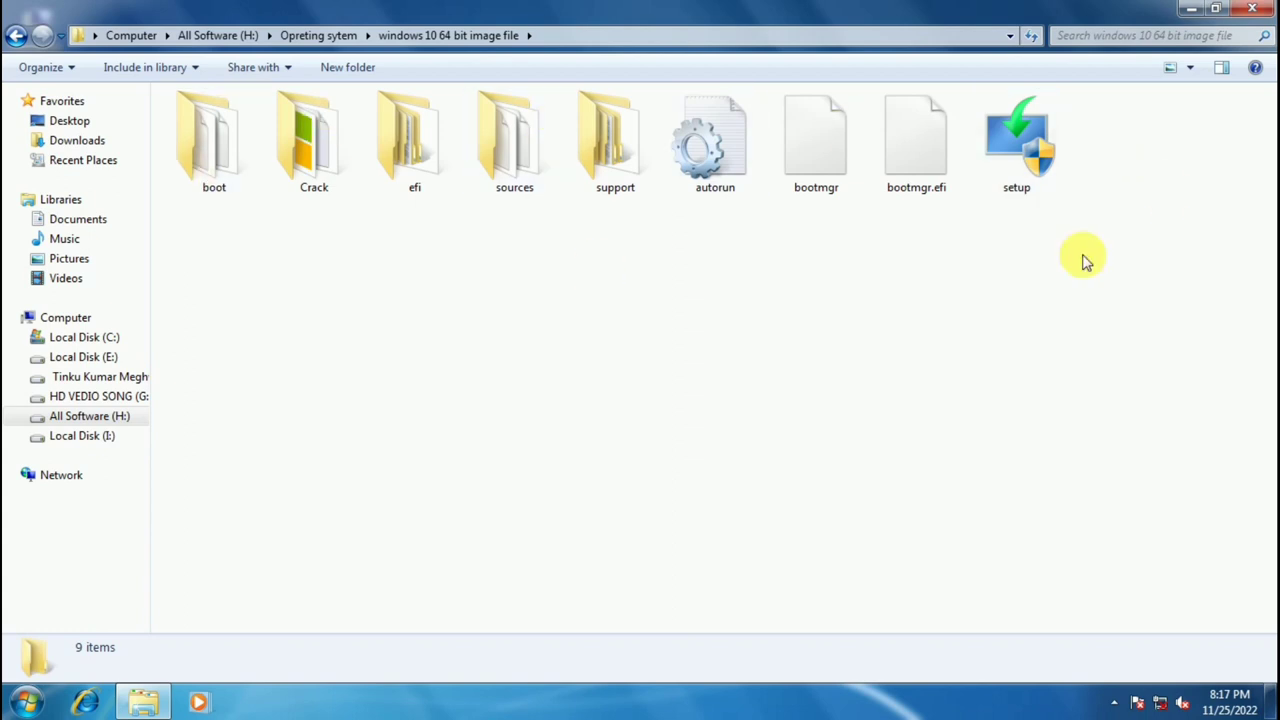
# Examine the Windows 10 setup files and folders that the image has to be built from
pyautogui.moveTo(216, 232); pyautogui.dragTo(1084, 110)
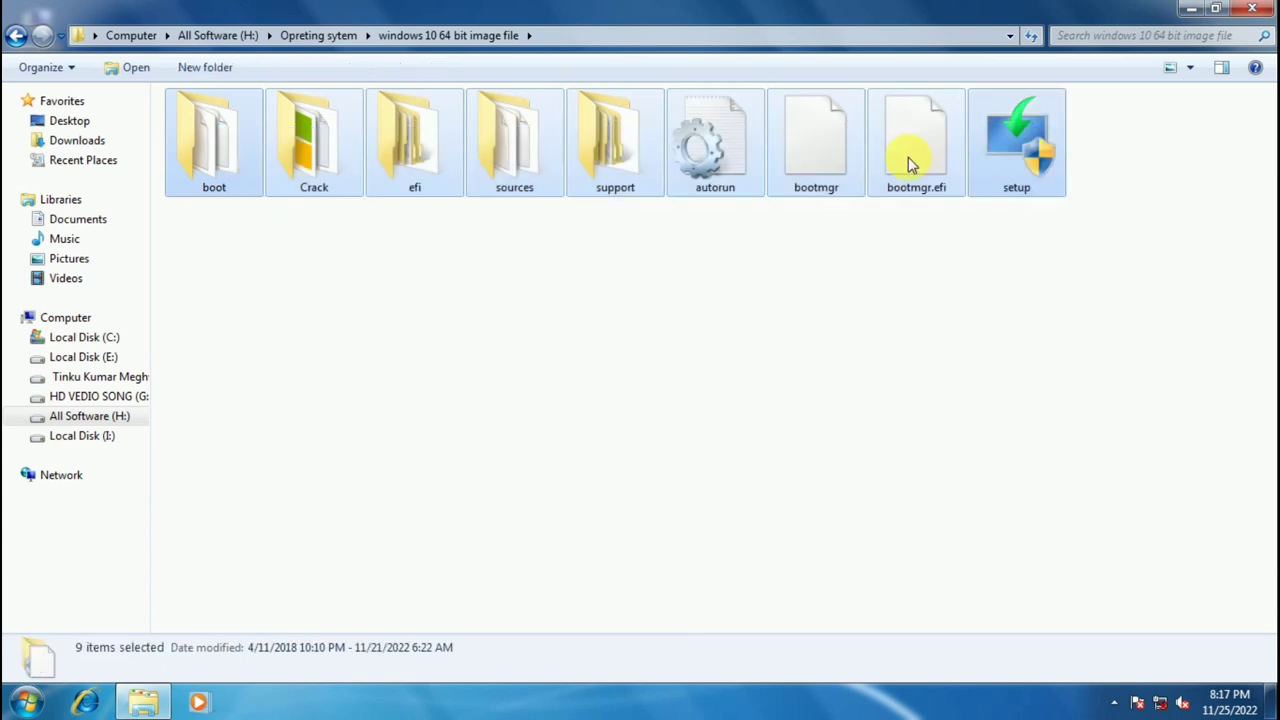
pyautogui.rightClick(588, 164)
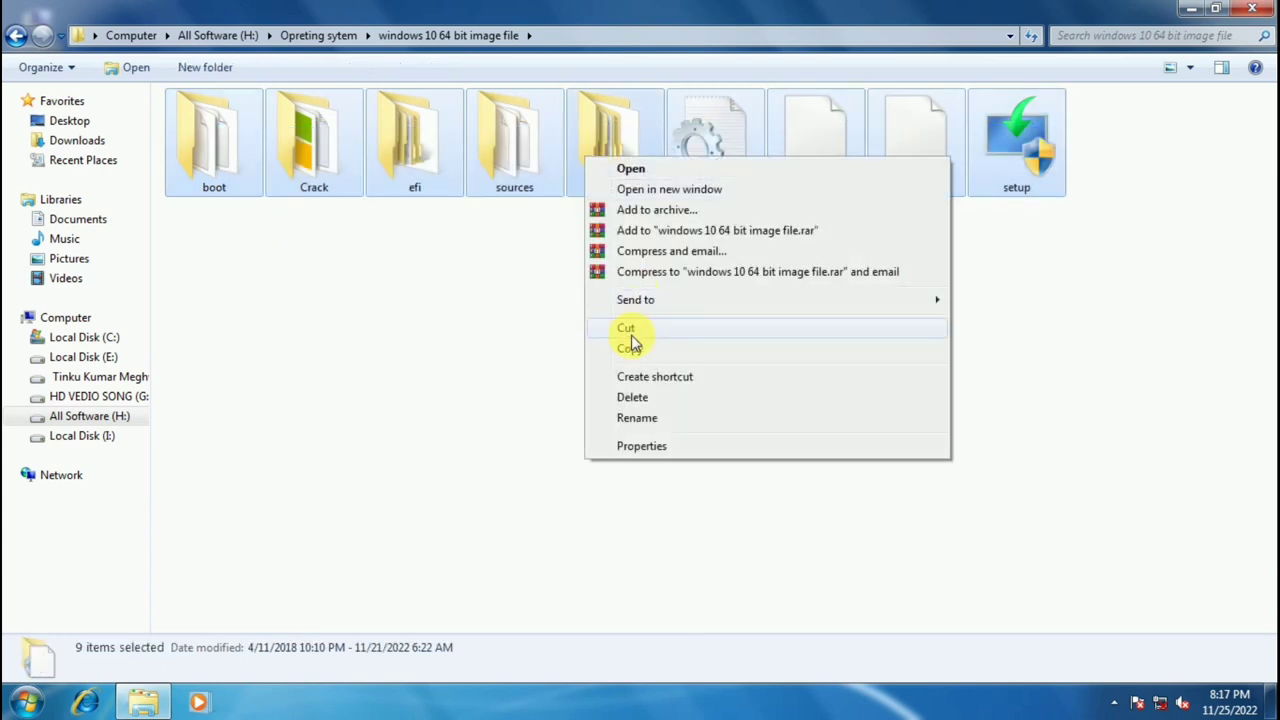
pyautogui.click(489, 343)
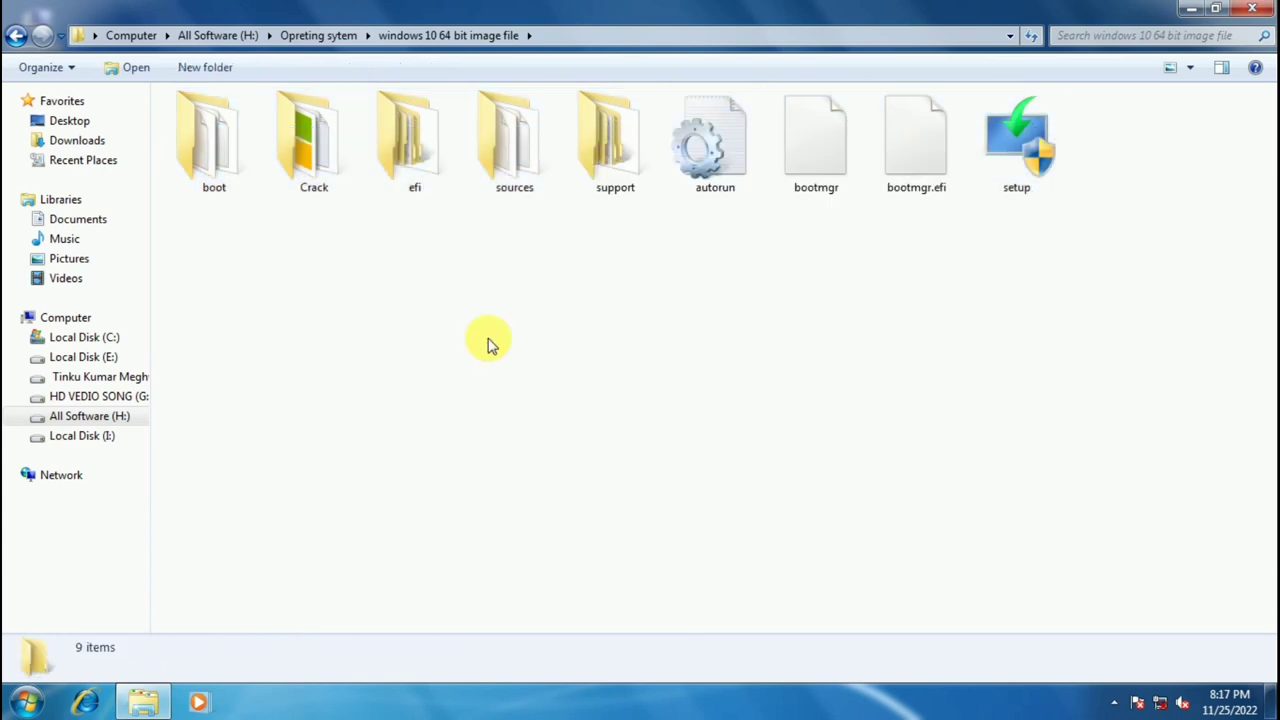
pyautogui.click(14, 38)
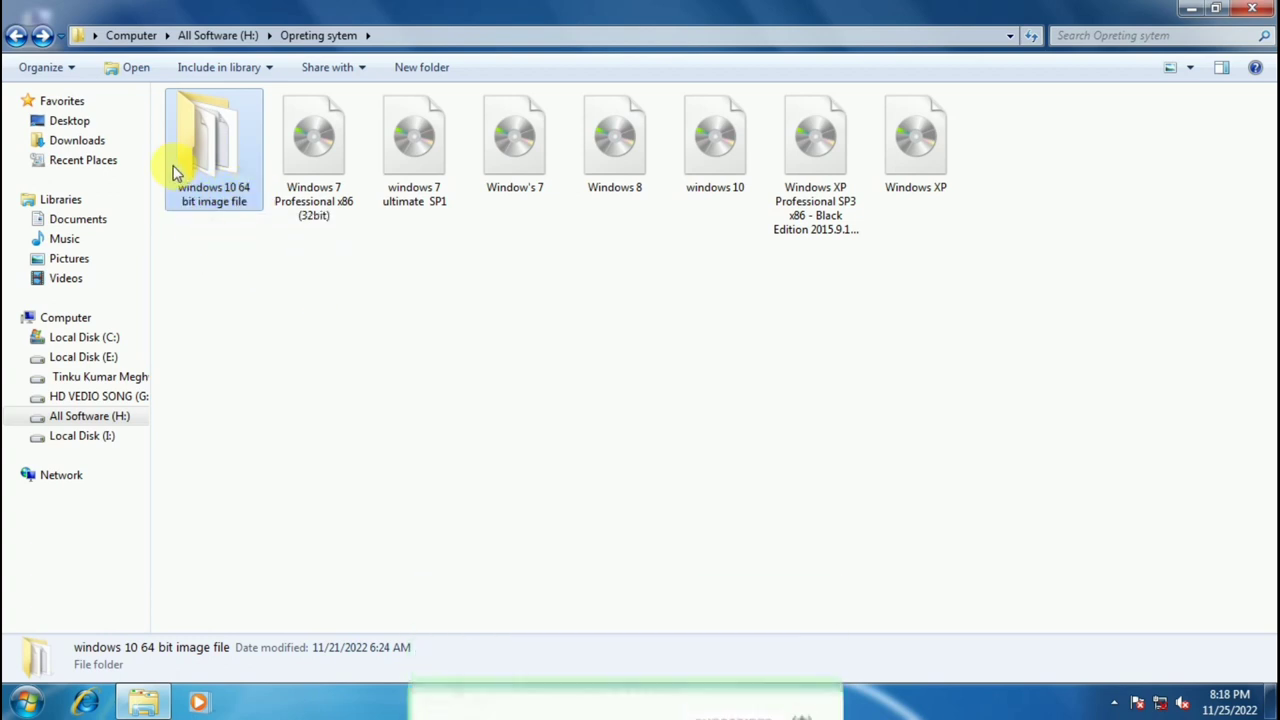
pyautogui.click(201, 165)
pyautogui.doubleClick(201, 165)
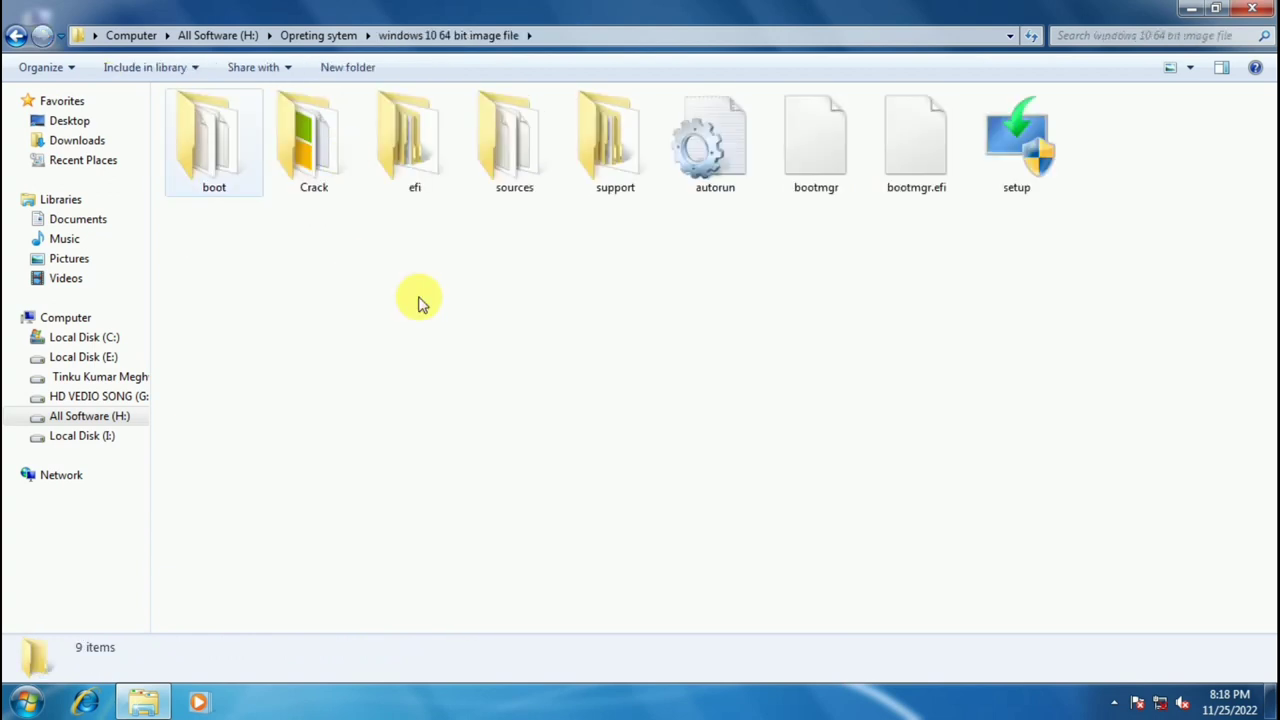
pyautogui.rightClick(443, 261)
pyautogui.click(327, 338)
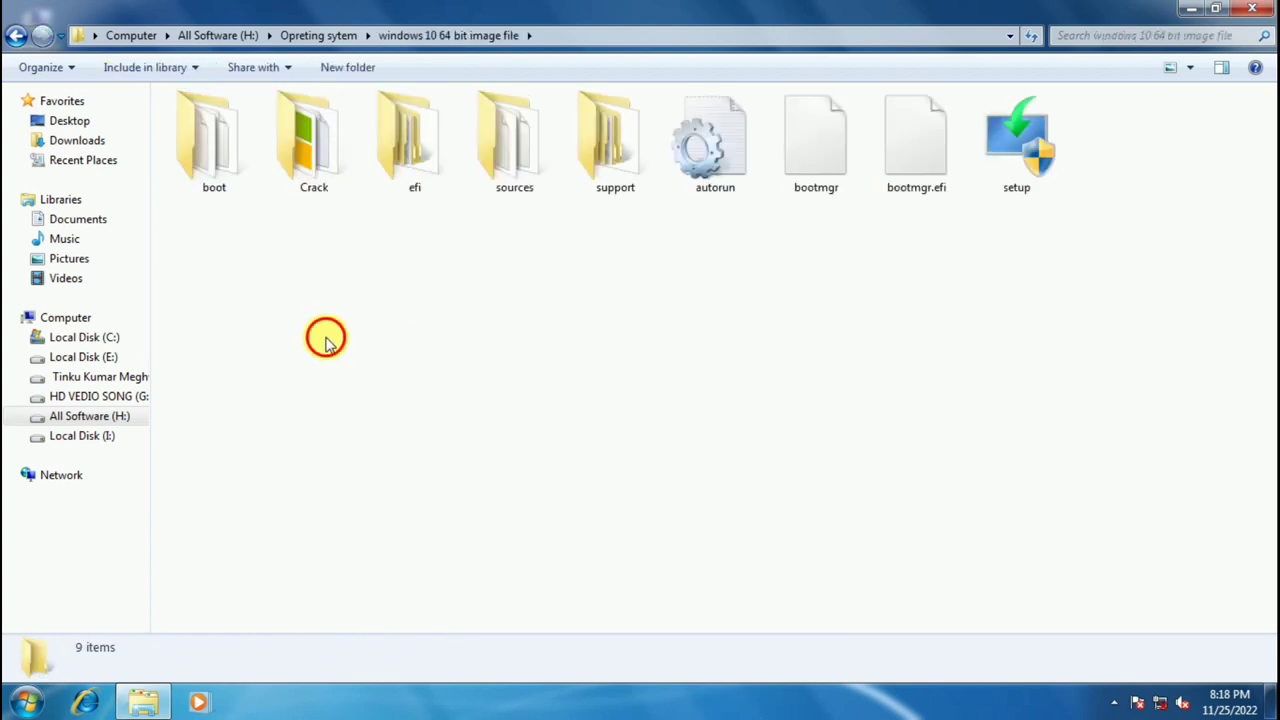
# Return to the root of drive H and run the SetupImgBurn_2.5.8.0 installer
pyautogui.click(16, 35)
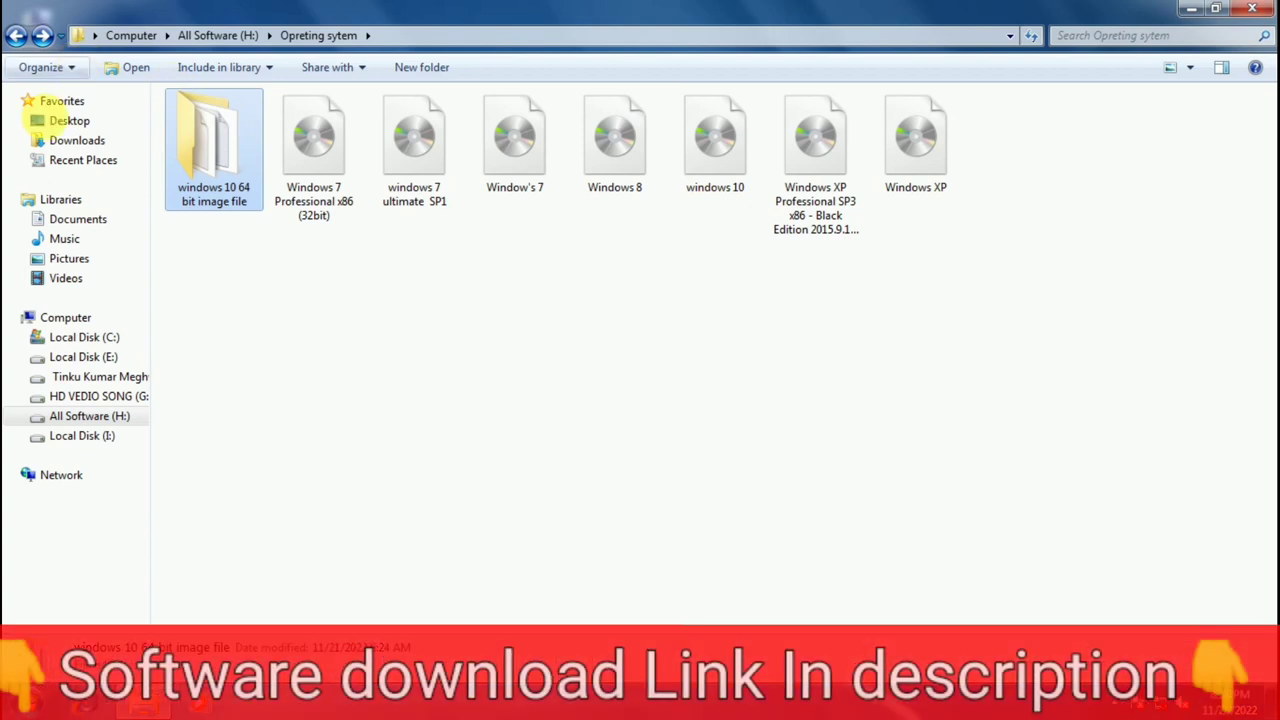
pyautogui.click(25, 38)
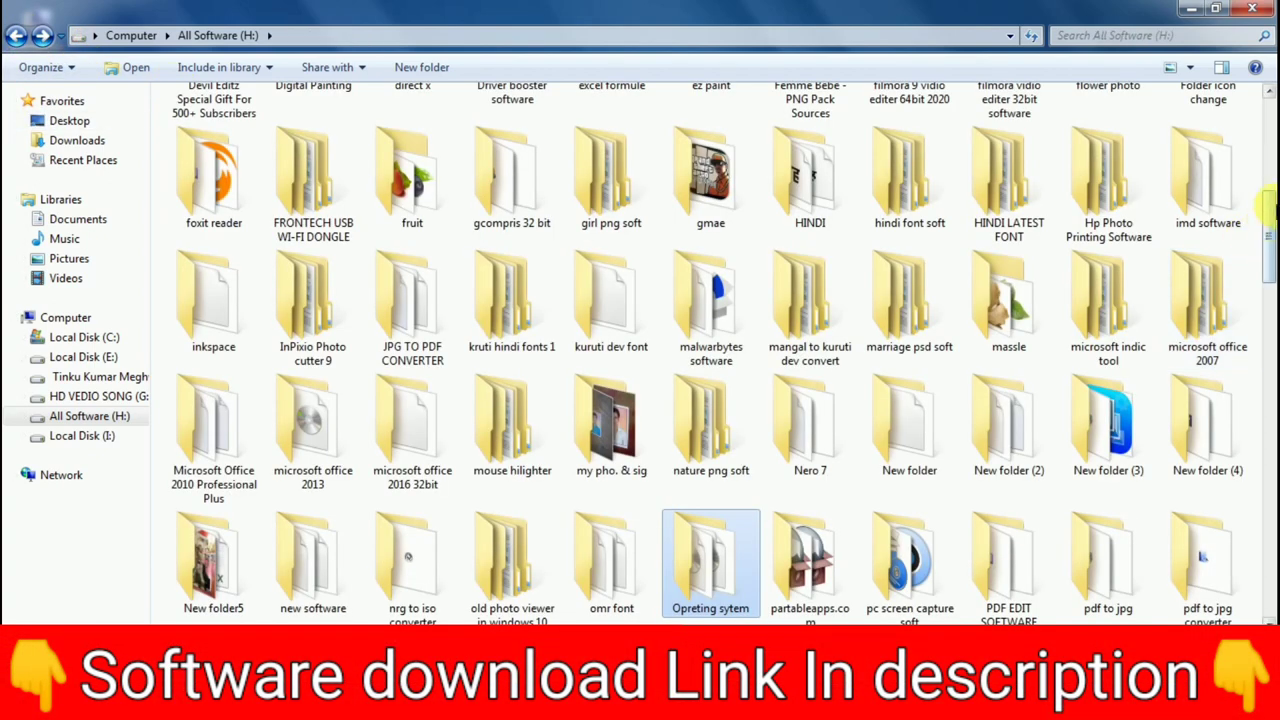
pyautogui.moveTo(1268, 222); pyautogui.dragTo(1270, 520)
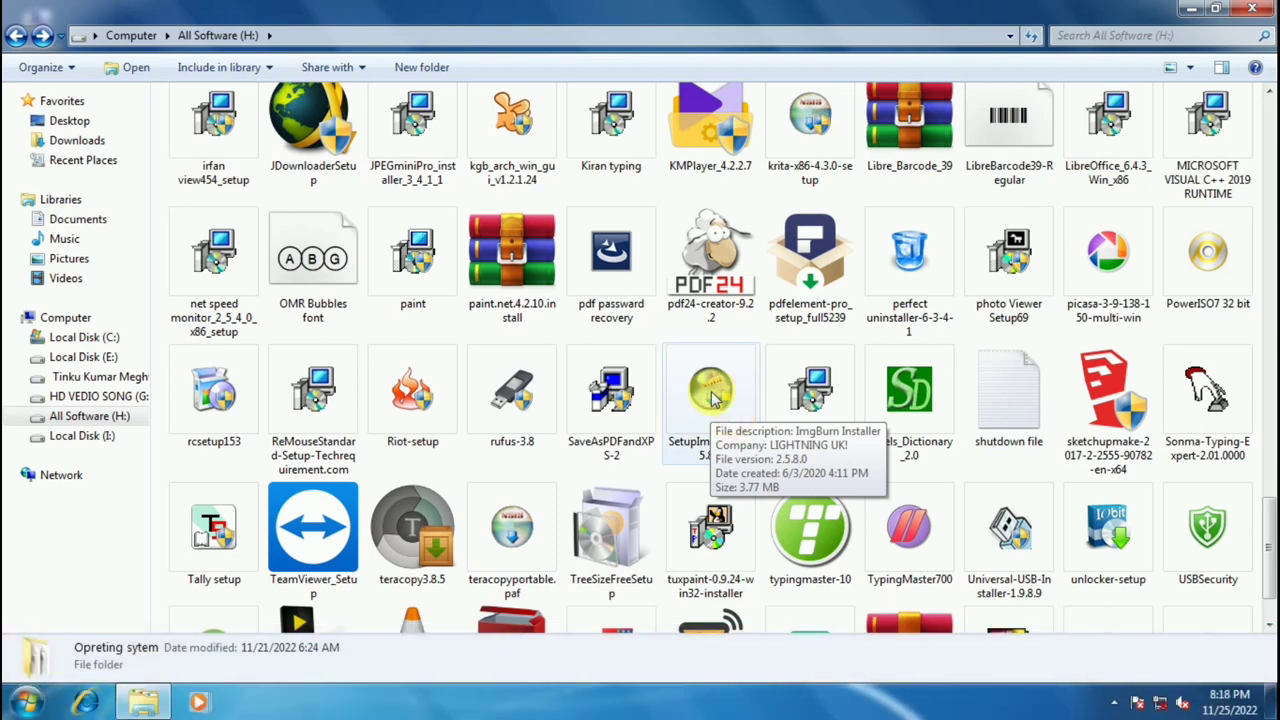
pyautogui.click(712, 398)
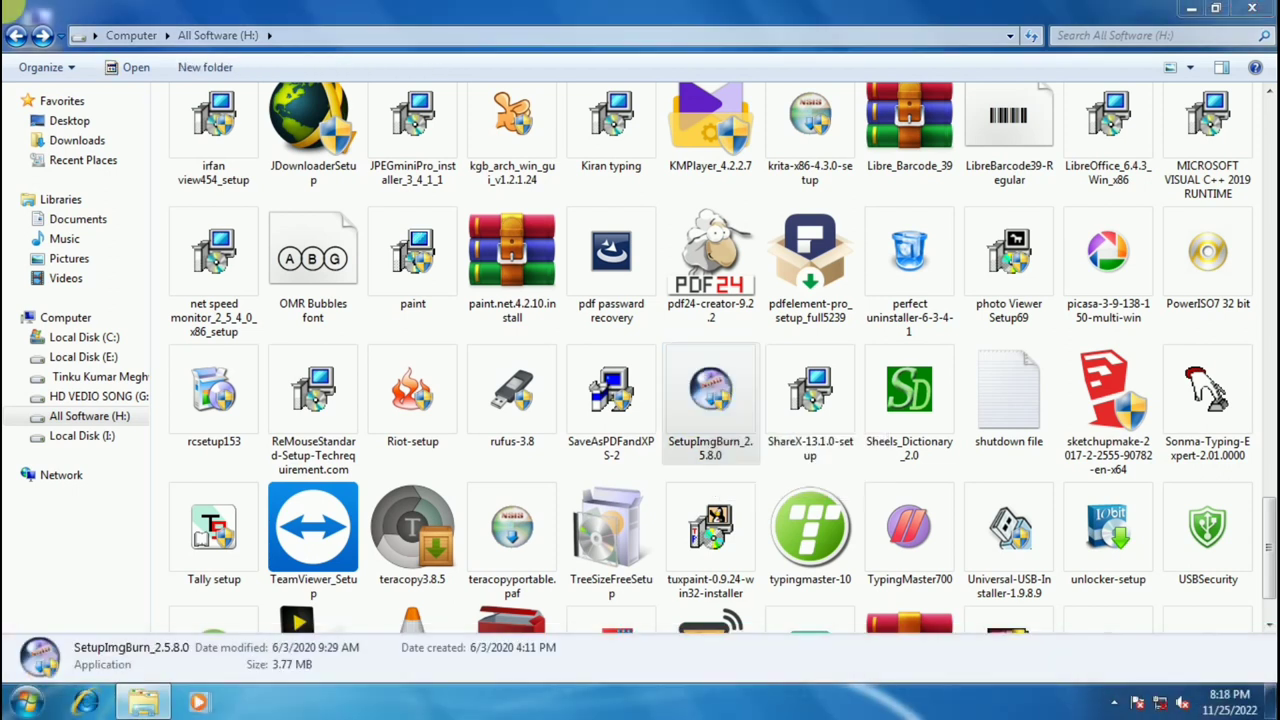
pyautogui.click(720, 408)
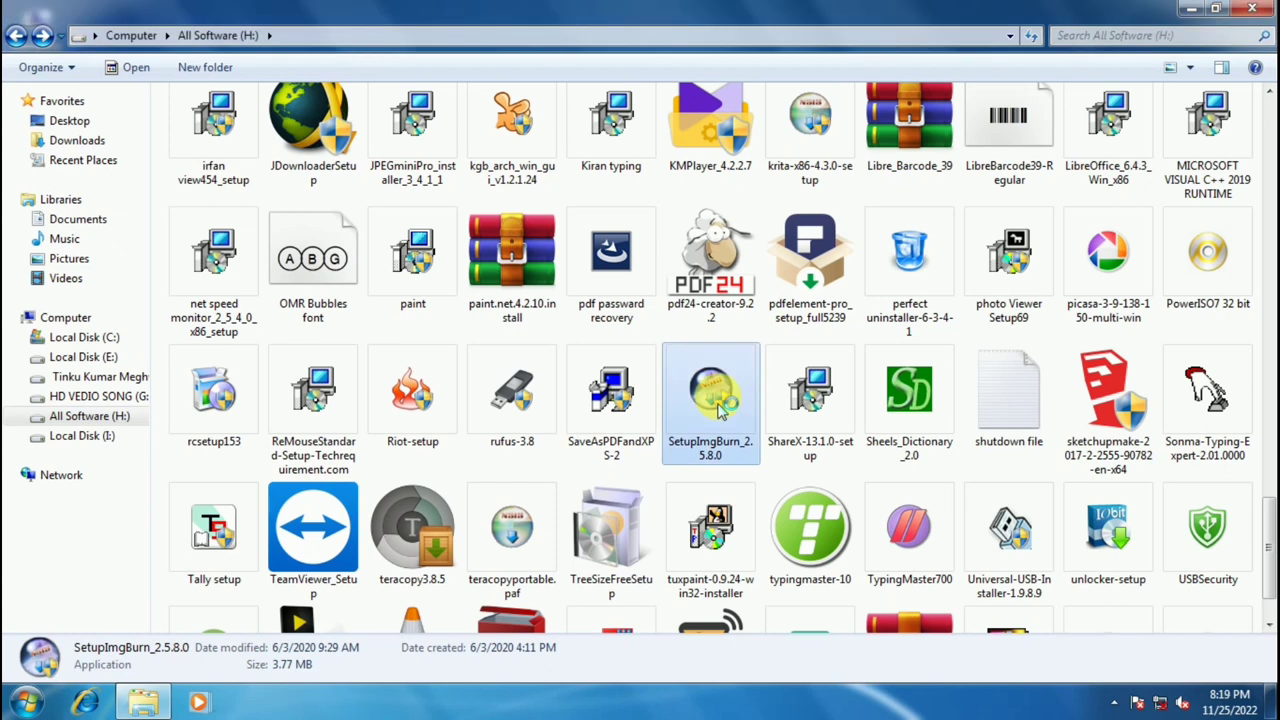
pyautogui.doubleClick(720, 408)
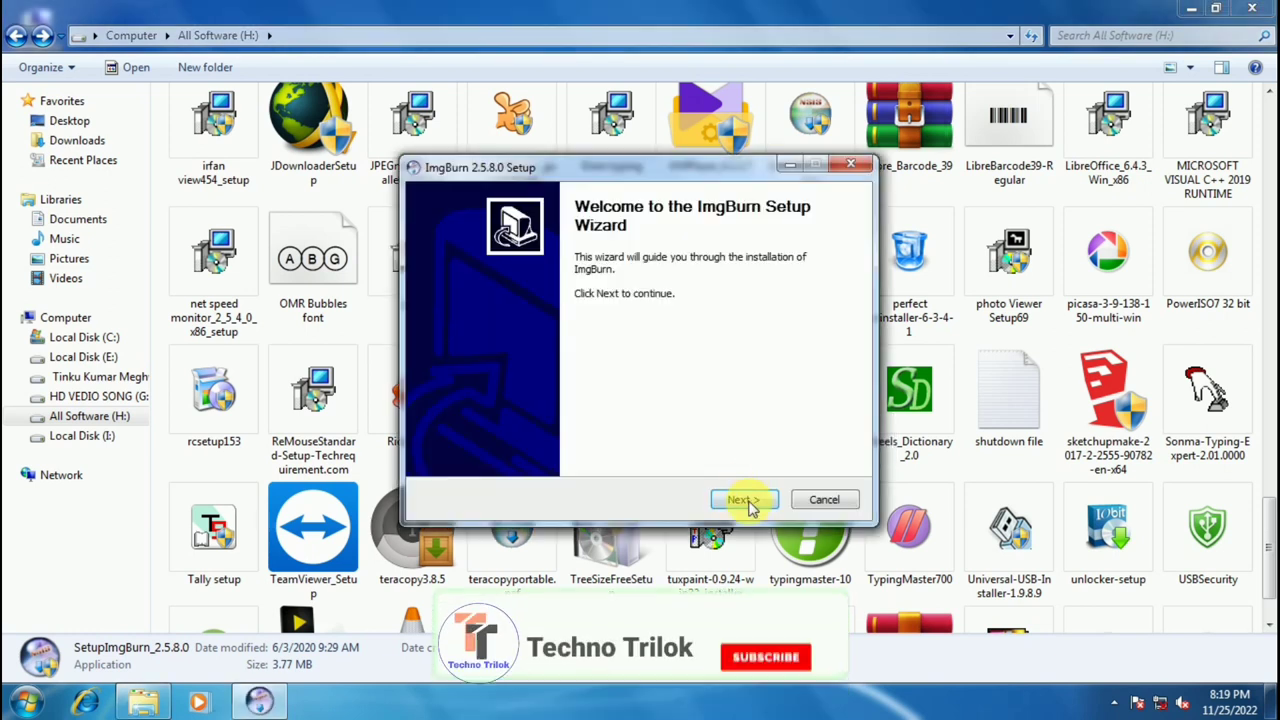
# Install ImgBurn 2.5.8.0 to C:\Program Files\ImgBurn, decline the periodic check for newer versions, and finish the setup wizard
pyautogui.click(746, 501)
pyautogui.click(433, 455)
pyautogui.click(738, 500)
pyautogui.click(735, 500)
pyautogui.click(737, 500)
pyautogui.click(737, 500)
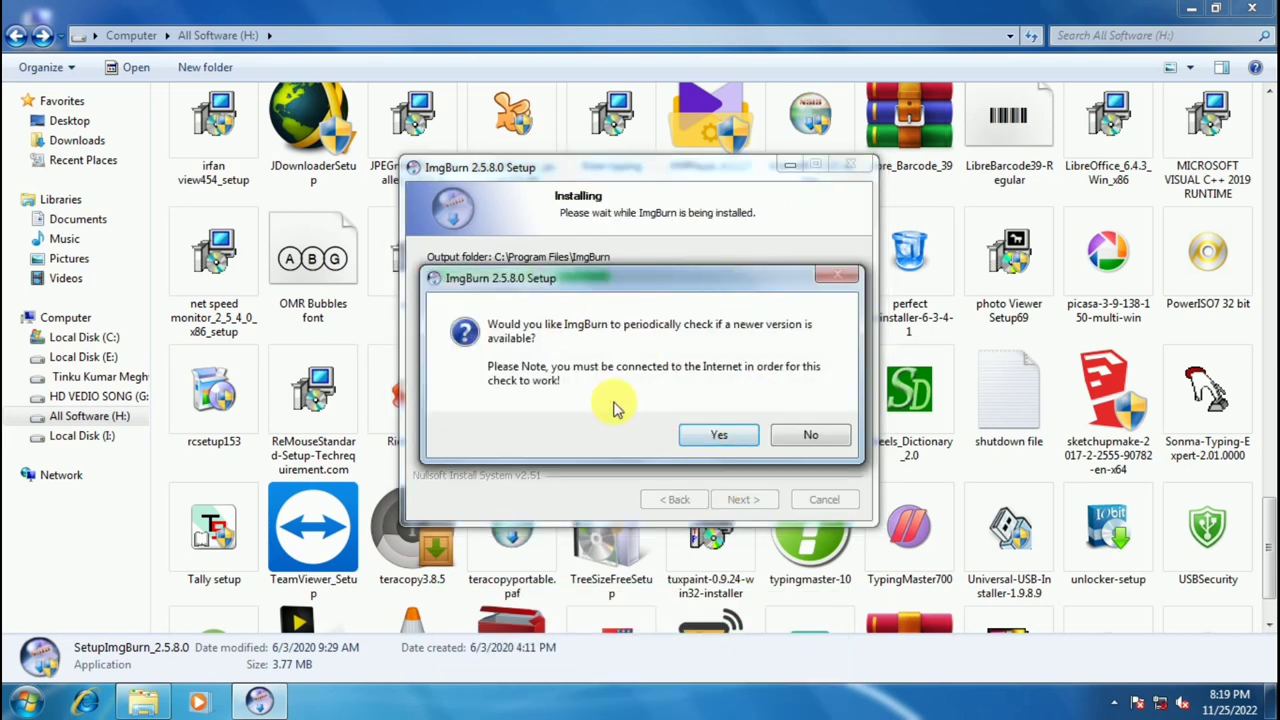
pyautogui.click(812, 440)
pyautogui.click(744, 499)
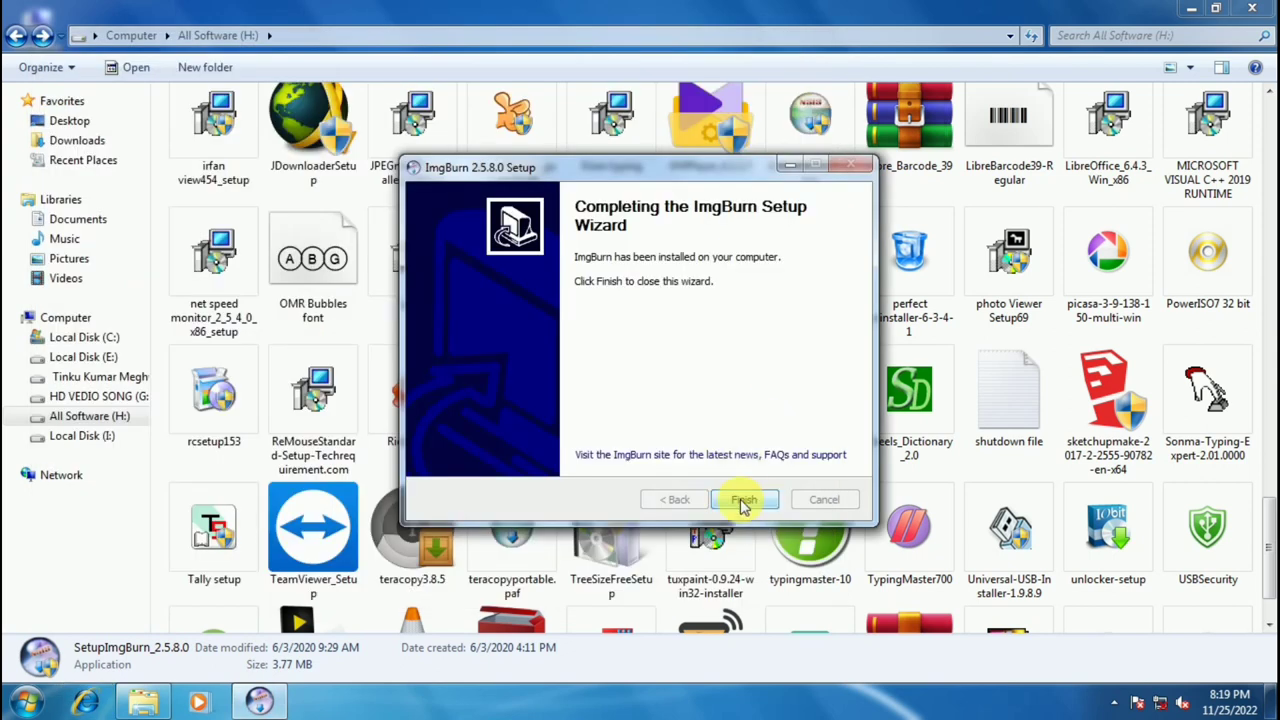
pyautogui.click(744, 500)
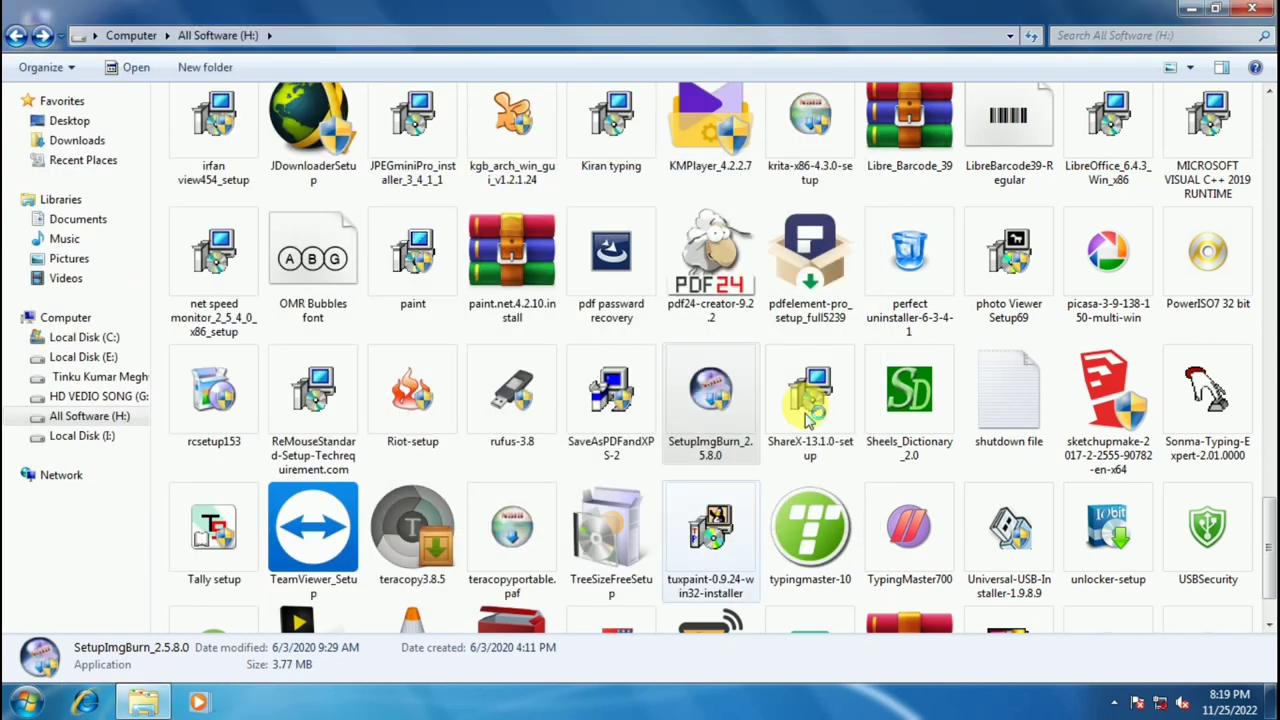
# Launch ImgBurn from the desktop, close its log window, and move the main window nearer the middle of the screen
pyautogui.click(1193, 10)
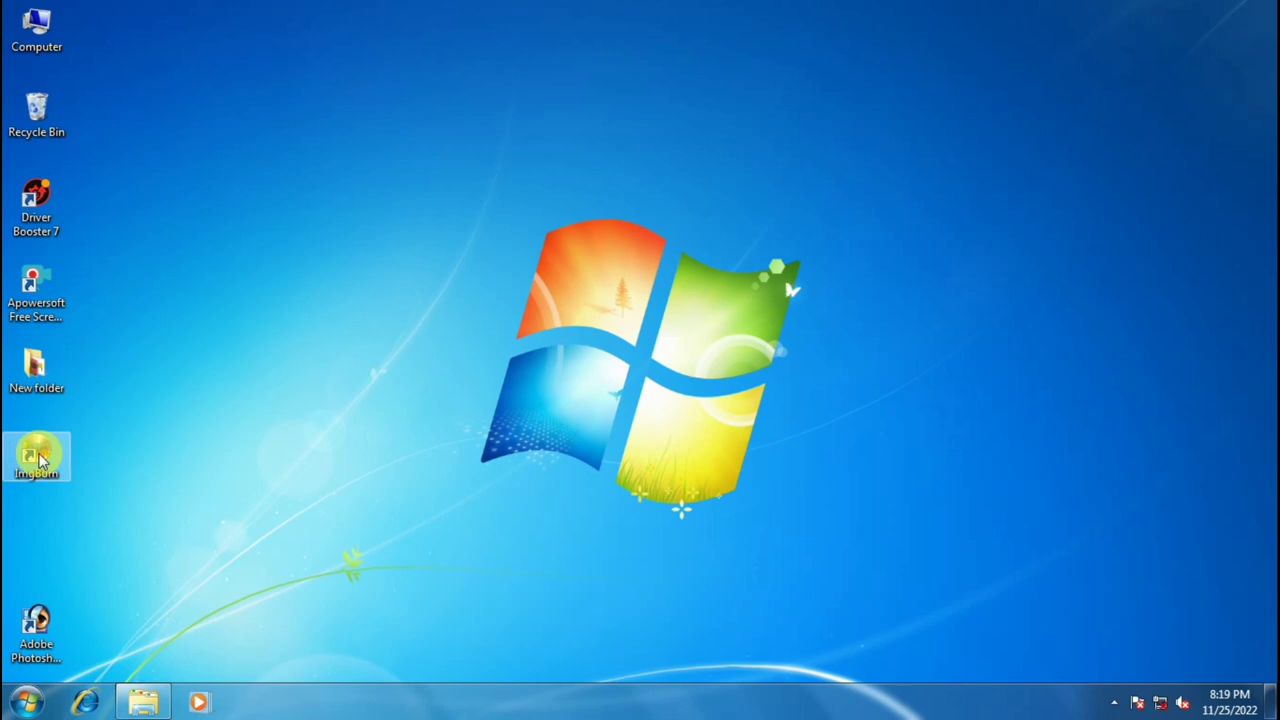
pyautogui.doubleClick(38, 457)
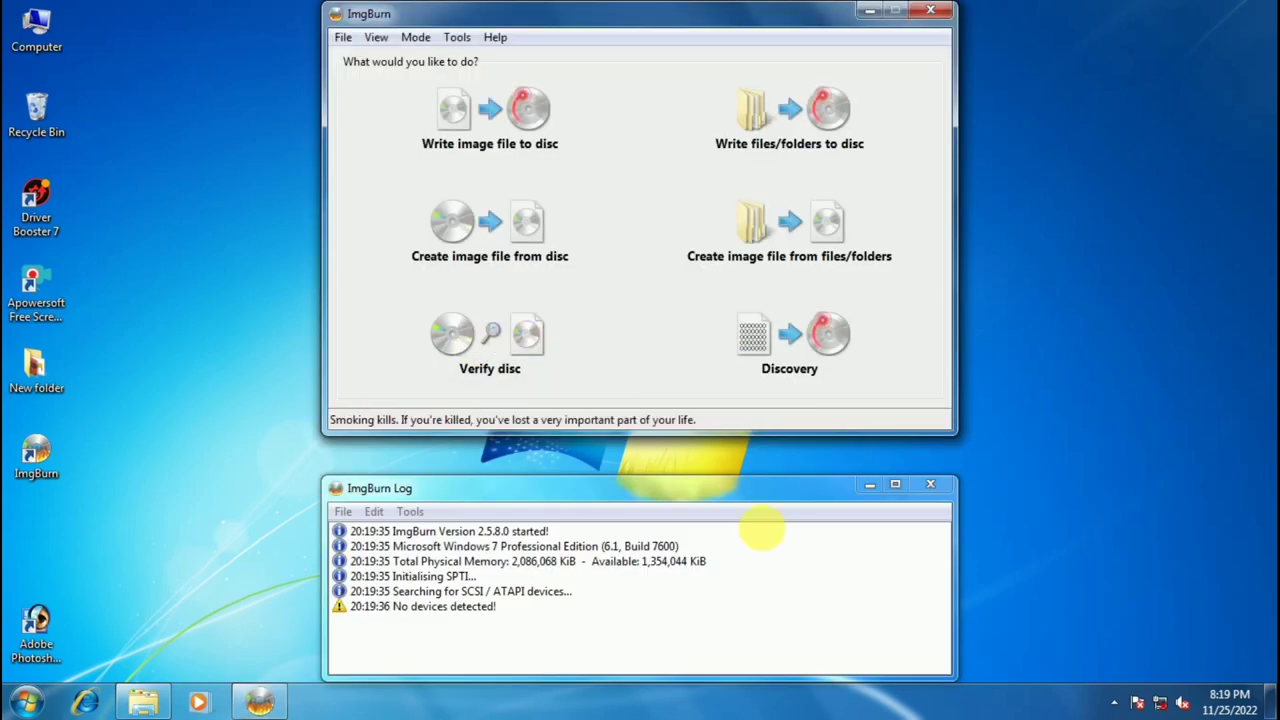
pyautogui.click(931, 486)
pyautogui.click(740, 449)
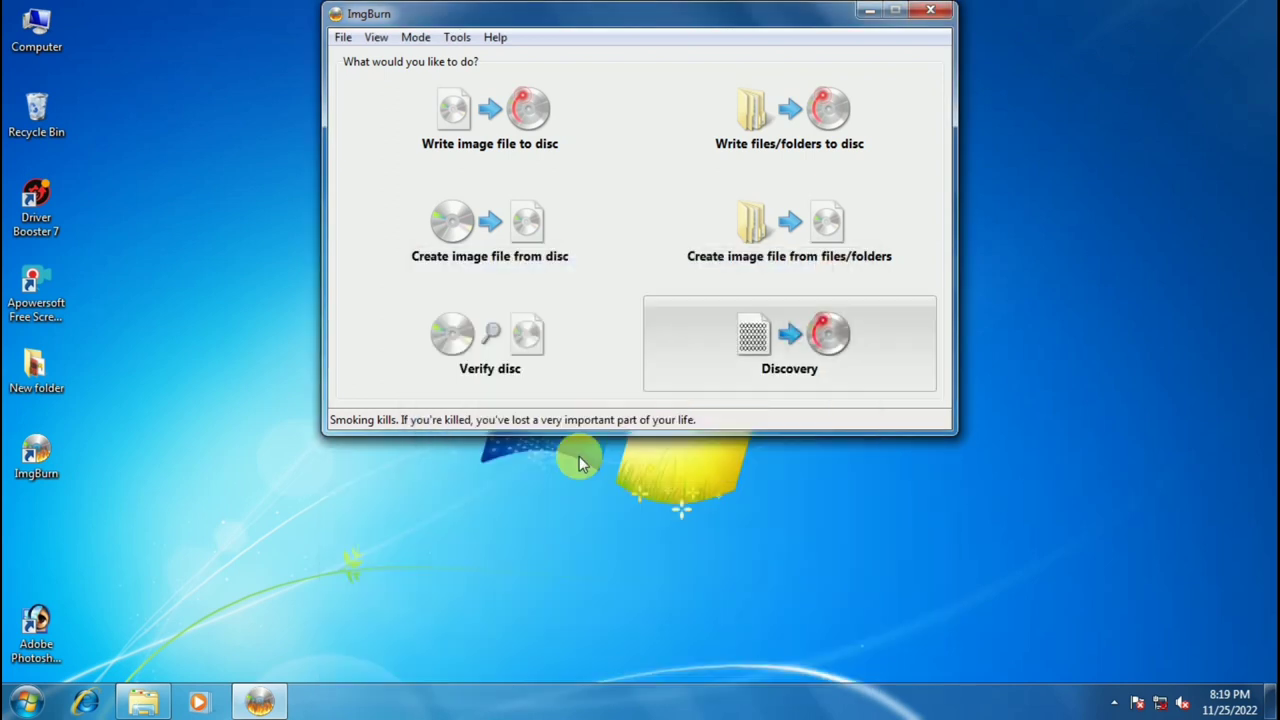
pyautogui.moveTo(630, 18); pyautogui.dragTo(556, 133)
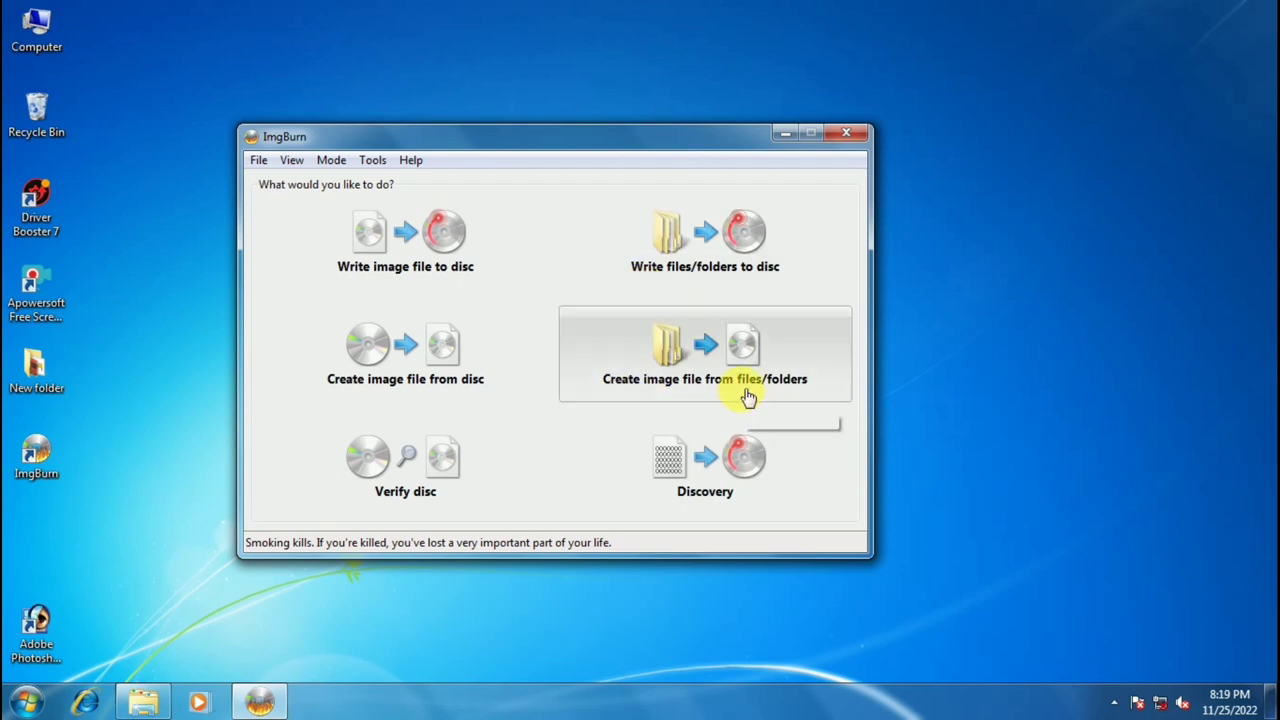
# Choose to create an image file from files/folders and add H:\Opreting sytem\windows 10 64 bit image file as the source folder
pyautogui.click(627, 403)
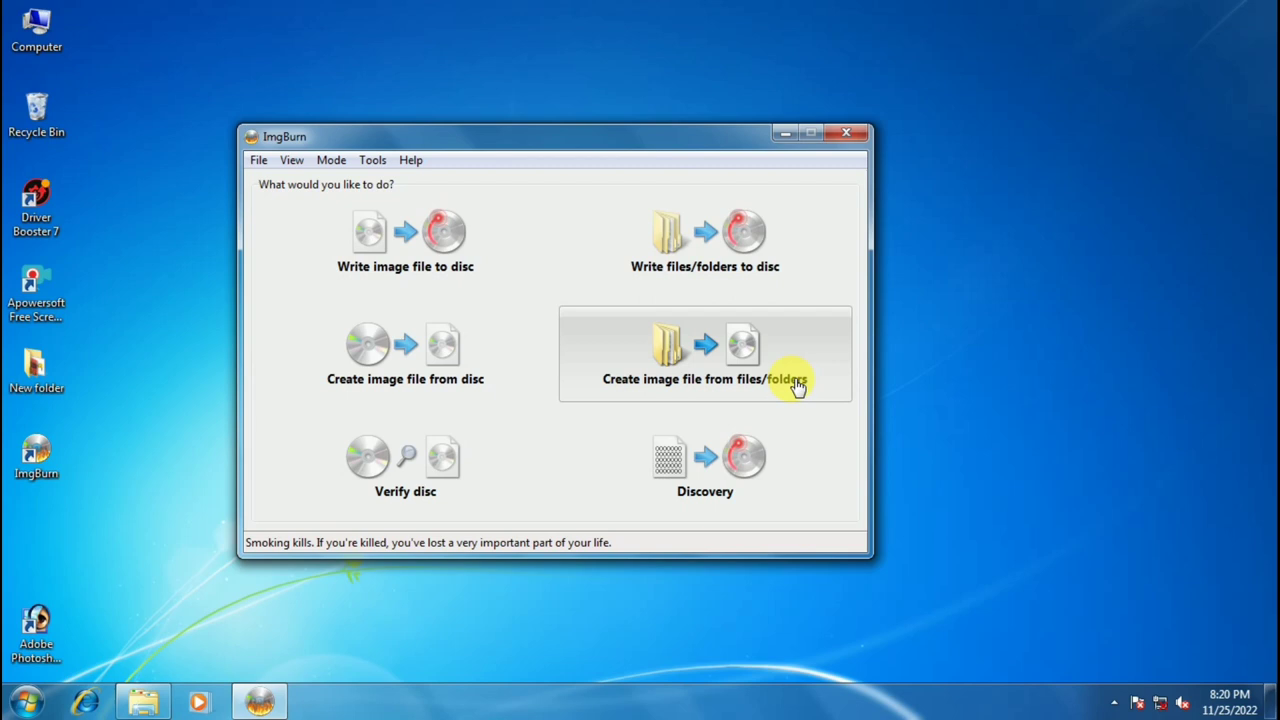
pyautogui.click(708, 352)
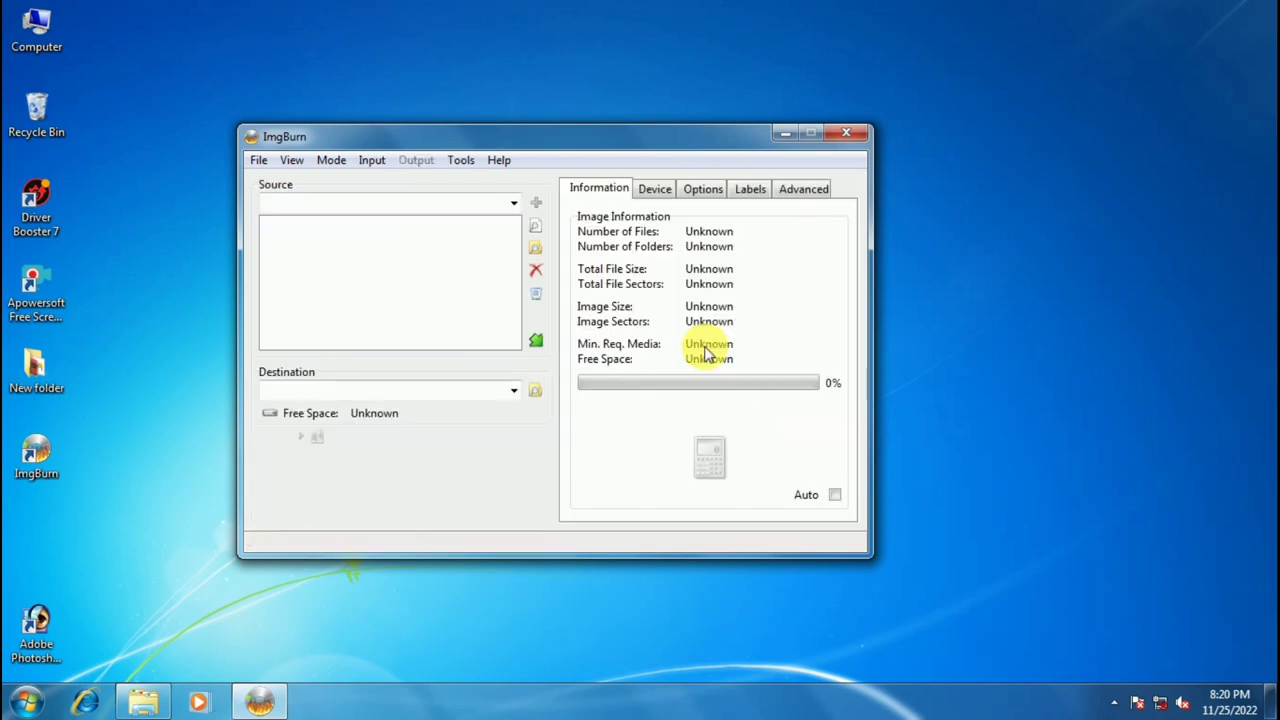
pyautogui.click(538, 255)
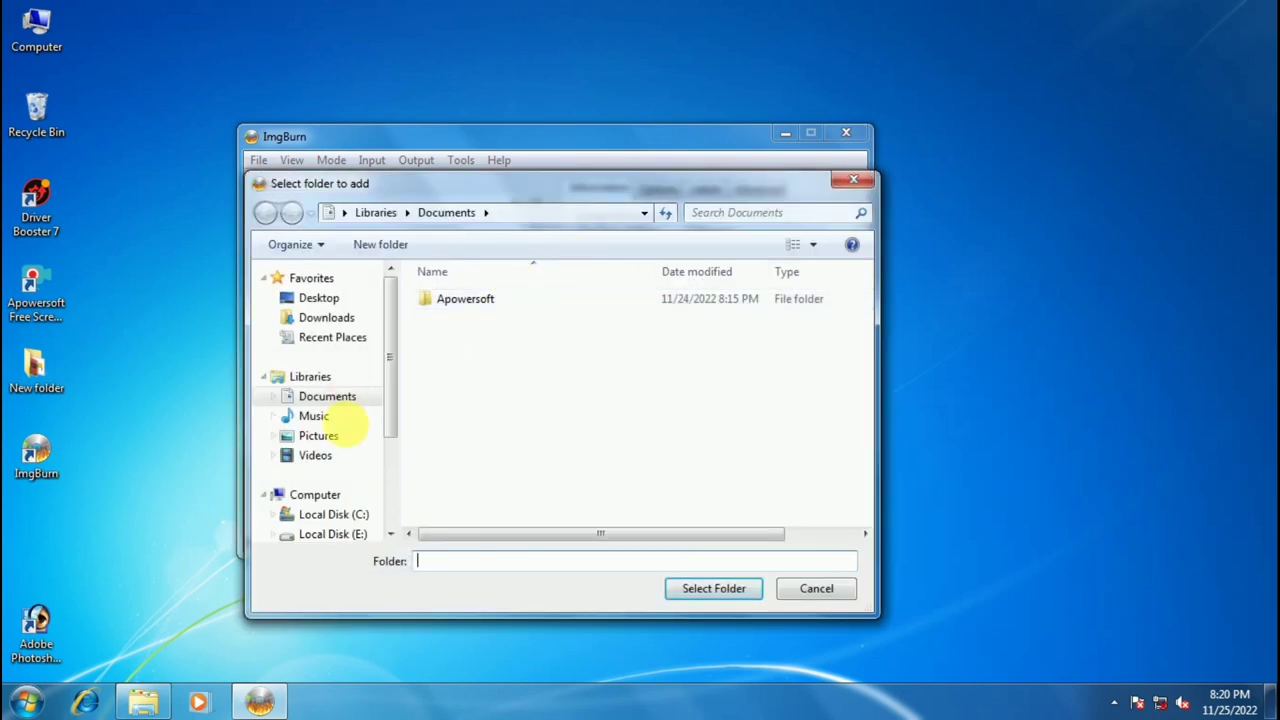
pyautogui.moveTo(390, 378); pyautogui.dragTo(400, 457)
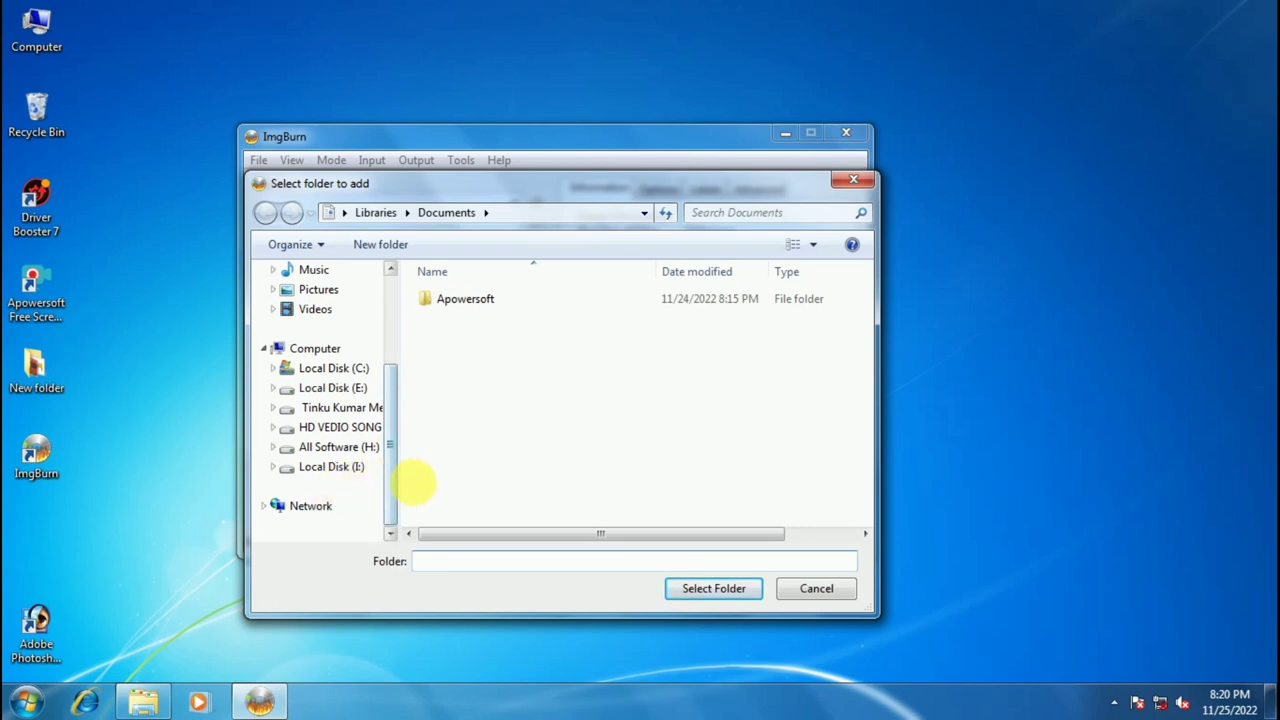
pyautogui.click(314, 450)
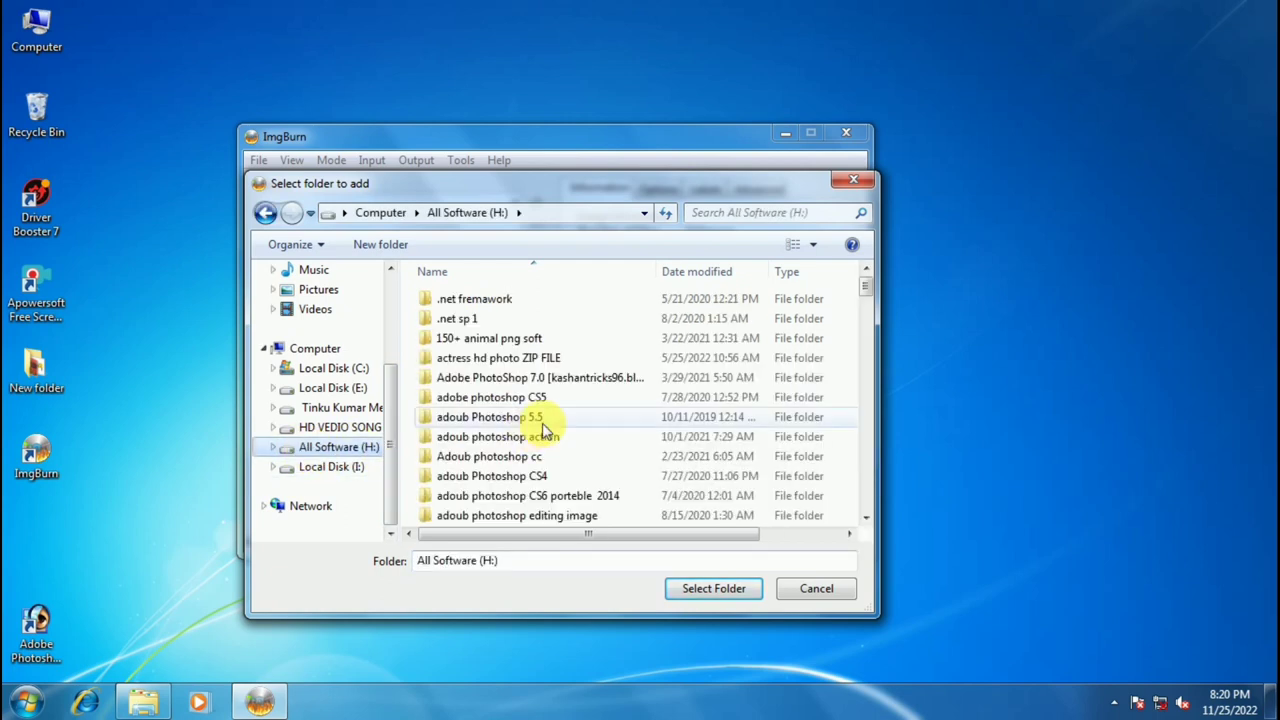
pyautogui.moveTo(866, 288); pyautogui.dragTo(878, 411)
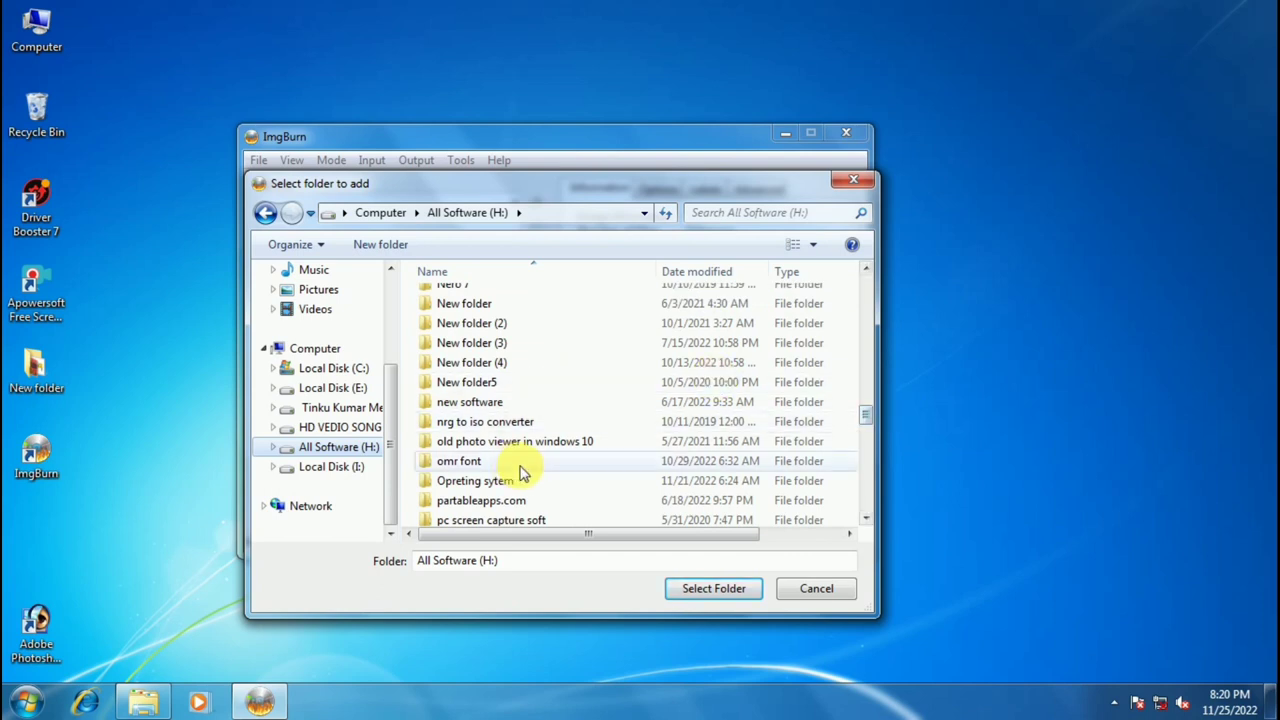
pyautogui.doubleClick(445, 482)
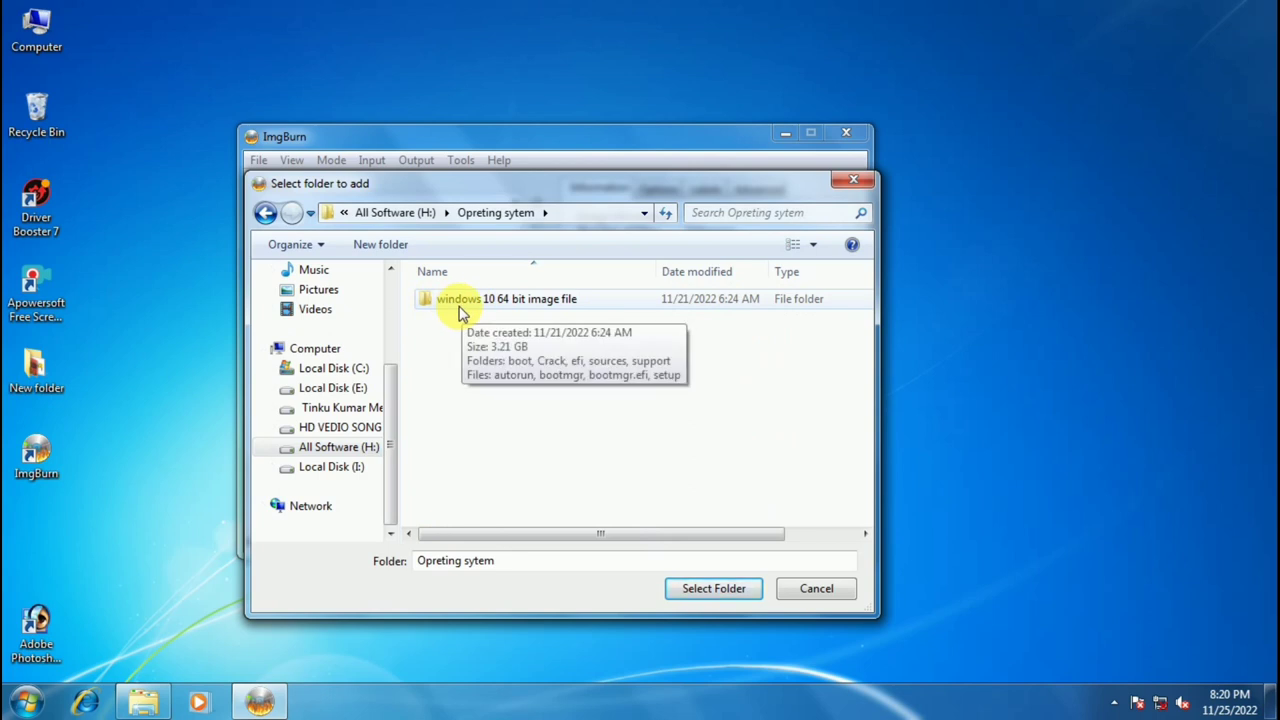
pyautogui.click(520, 299)
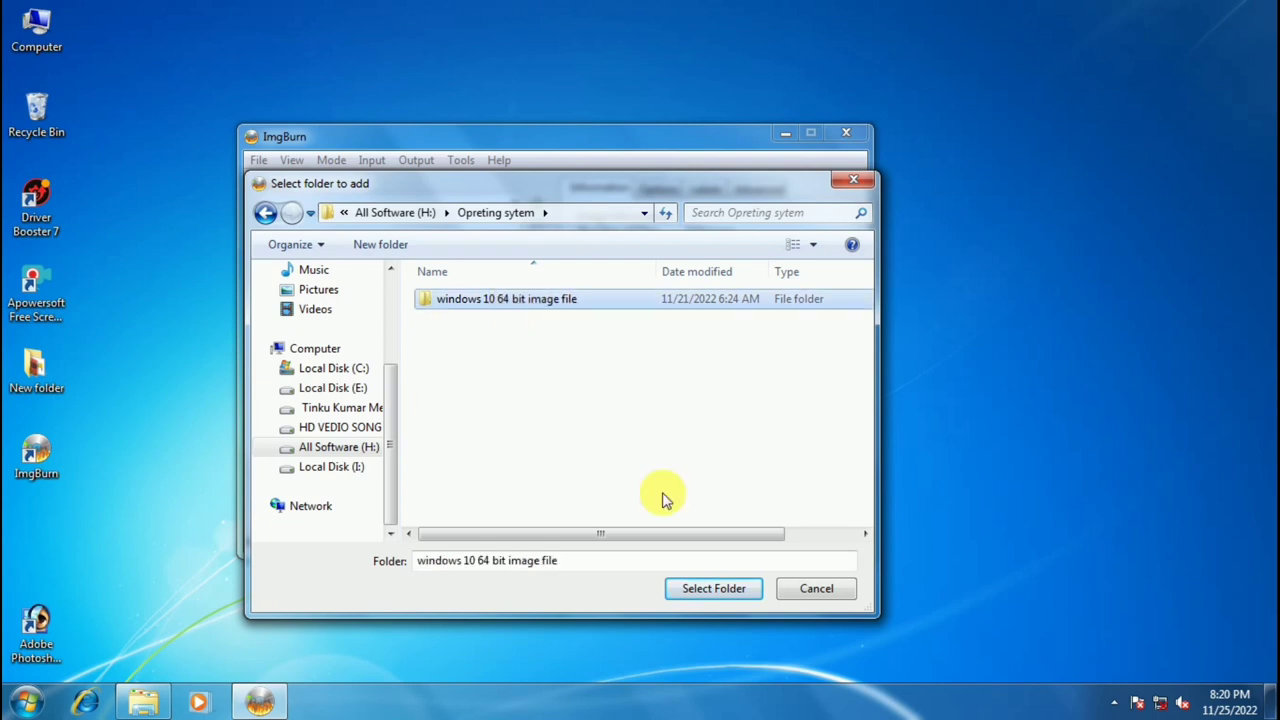
pyautogui.click(713, 590)
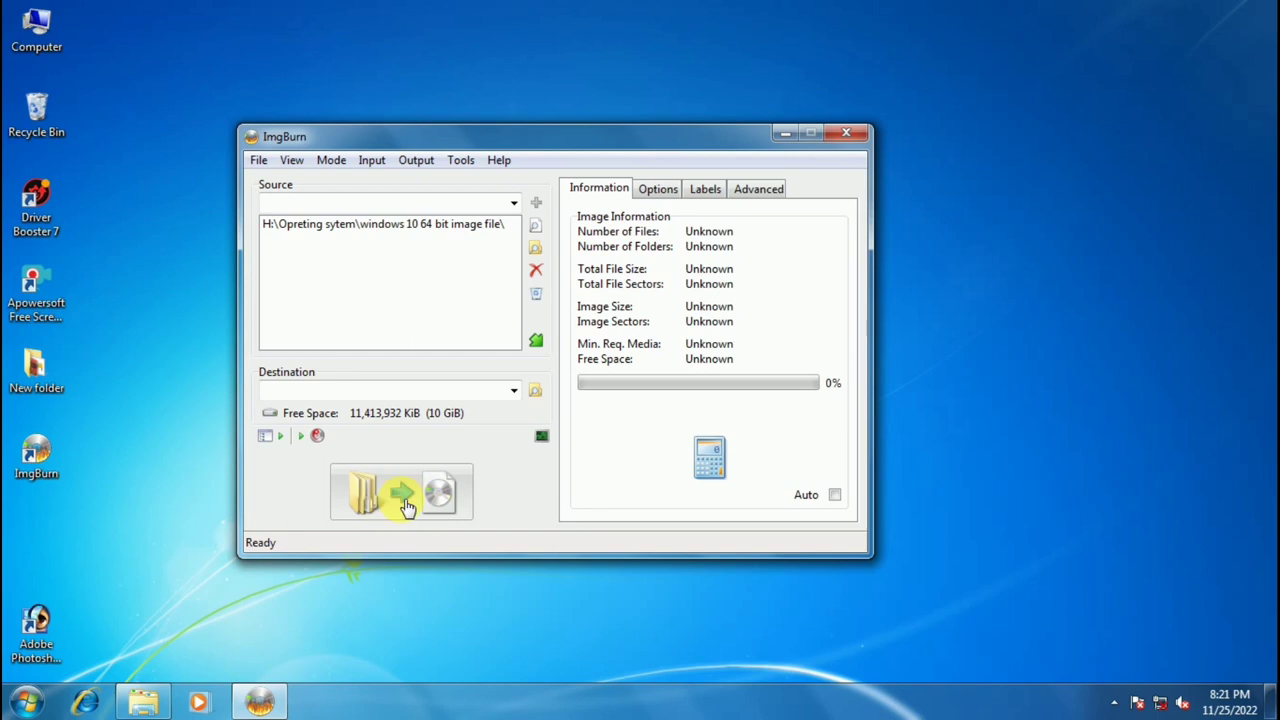
# Start building the image, saving it to the Desktop as an ISO file named "windows 10 64 bit image file"
pyautogui.click(366, 491)
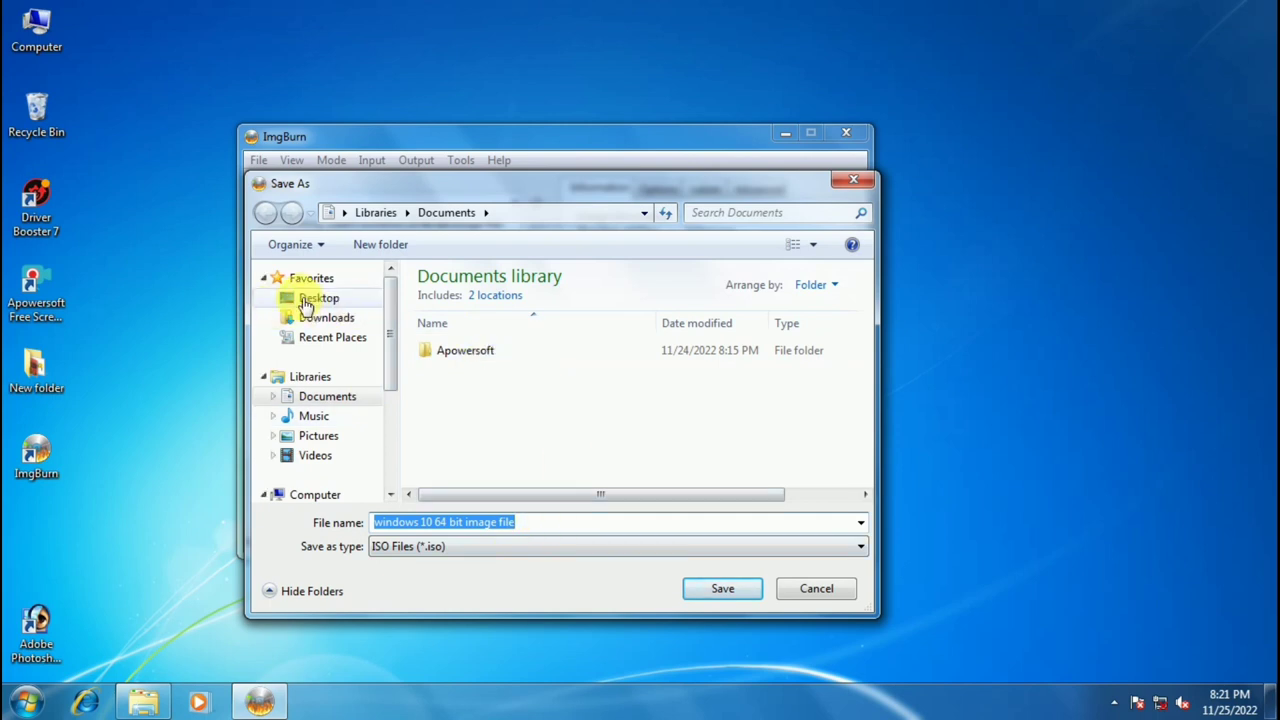
pyautogui.click(320, 300)
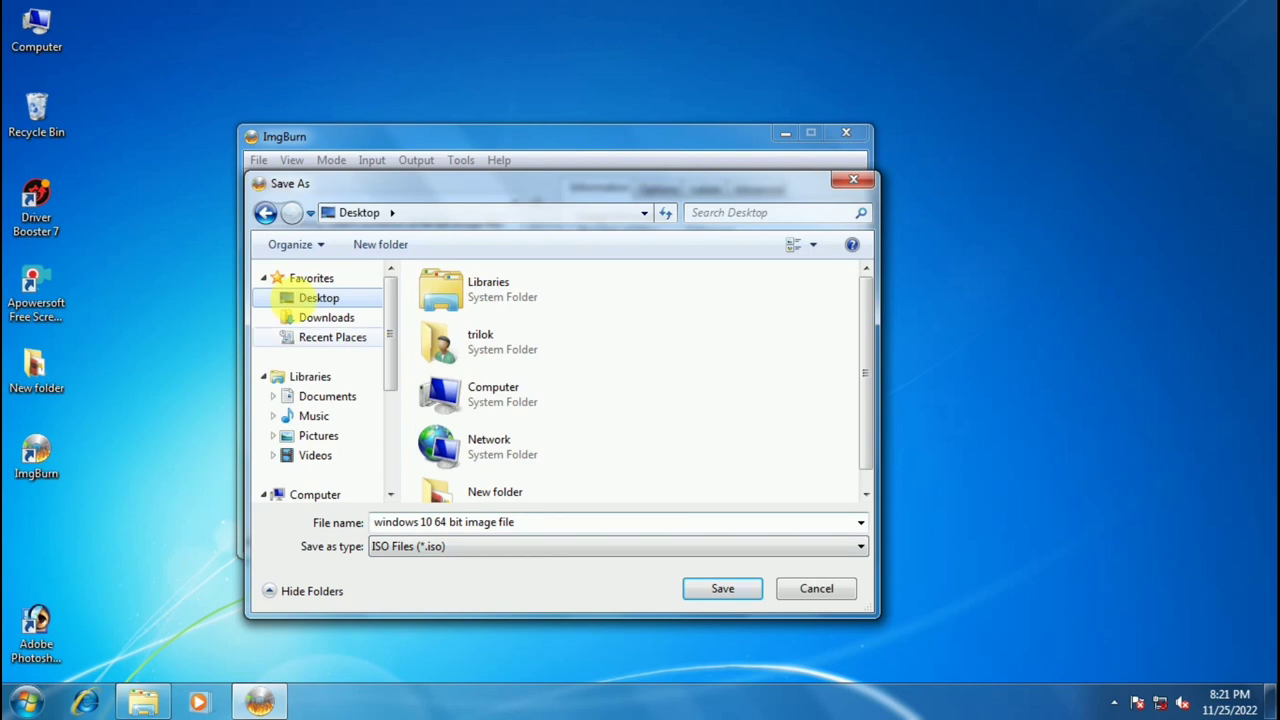
pyautogui.click(728, 594)
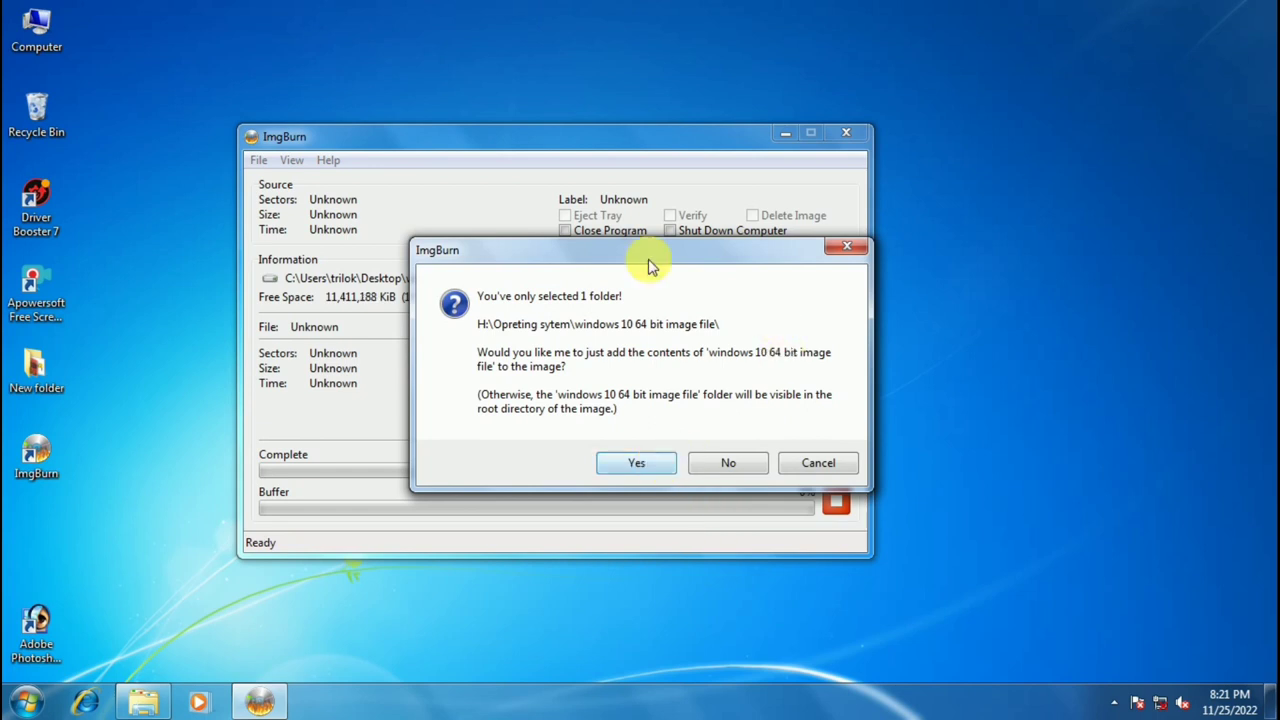
# Add only the contents of the source folder to the image, accept the remaining prompts, and dismiss the completion message once the build finishes
pyautogui.click(648, 468)
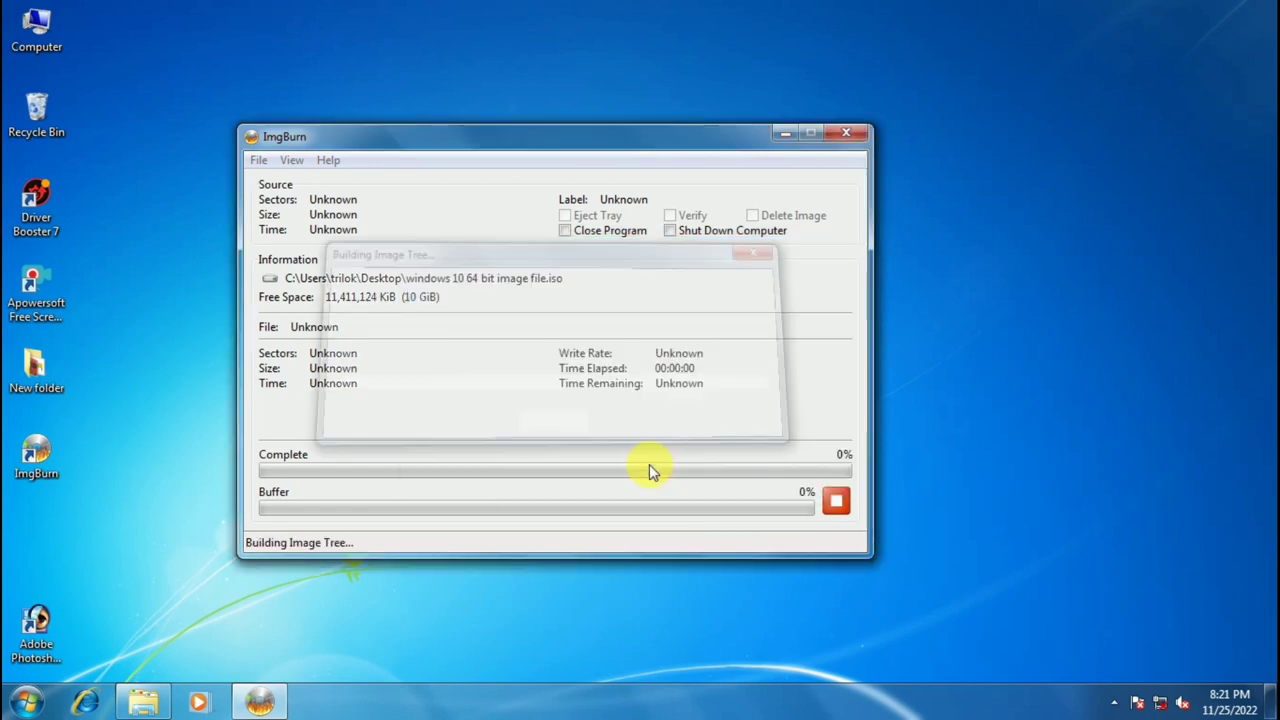
pyautogui.click(612, 488)
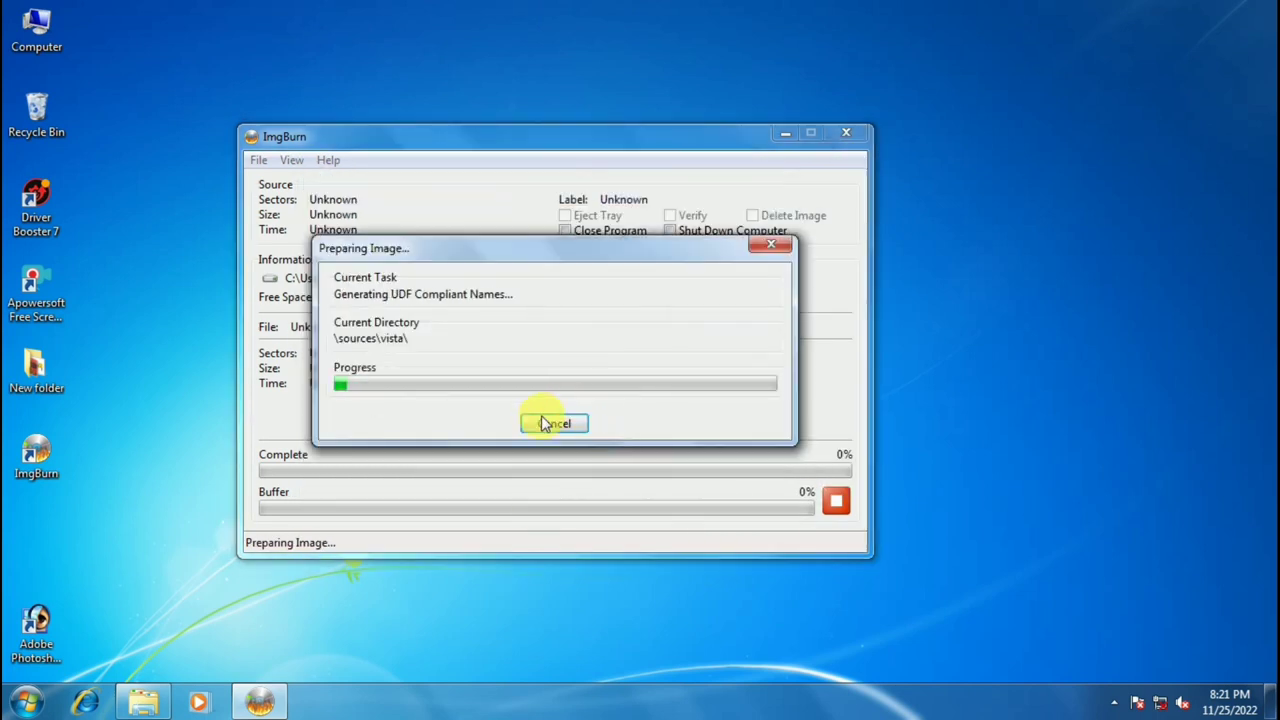
pyautogui.click(657, 497)
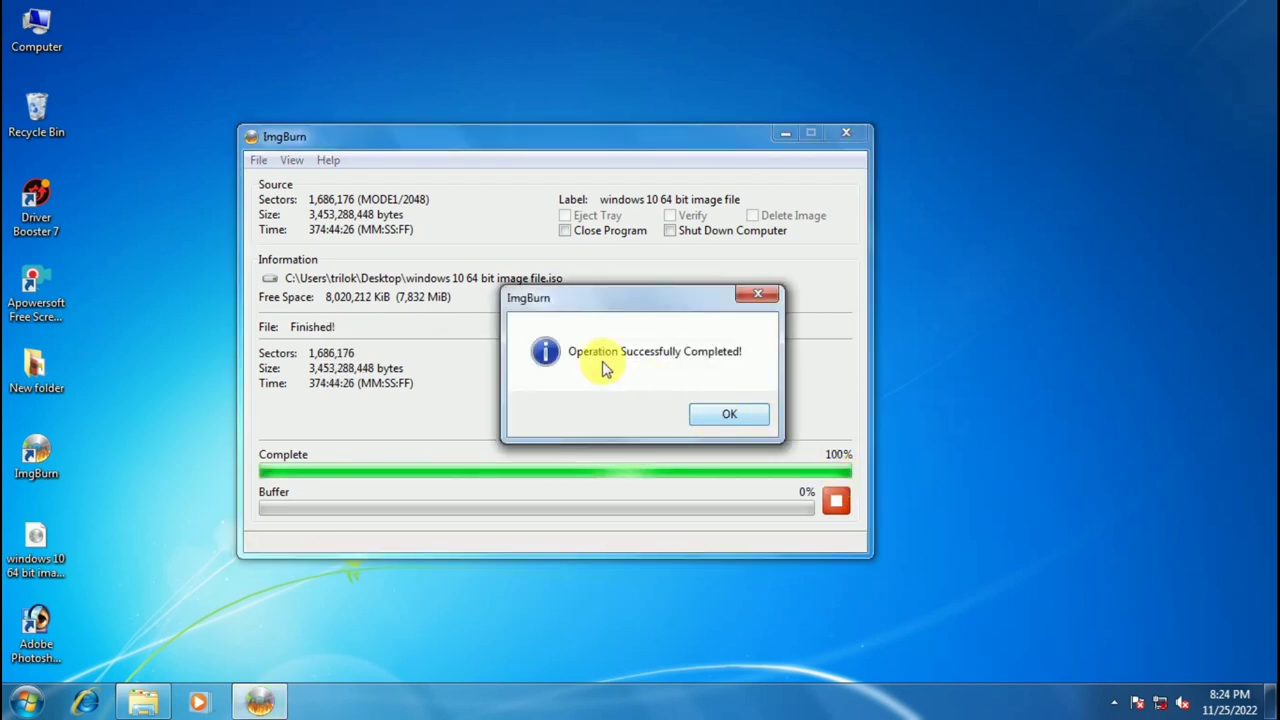
pyautogui.click(719, 416)
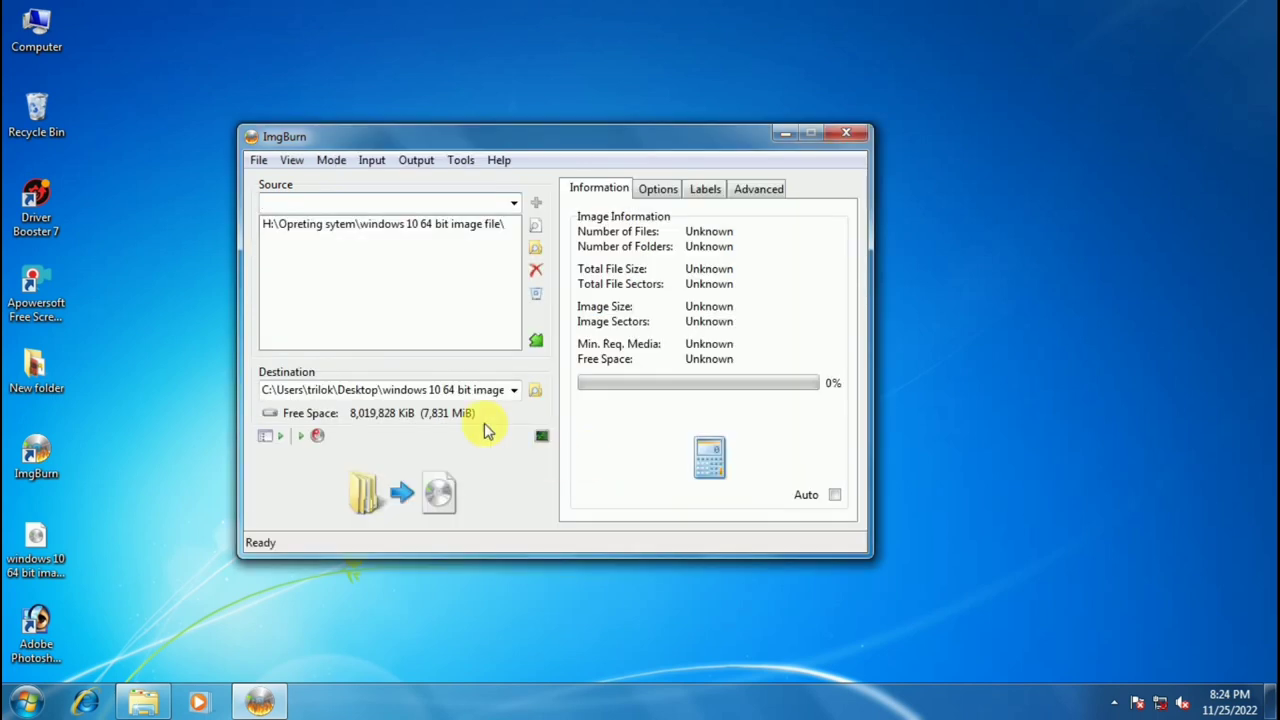
# Close ImgBurn and move the "windows 10 64 bit image file" ISO out of the desktop icon column into the open area beside it
pyautogui.click(852, 134)
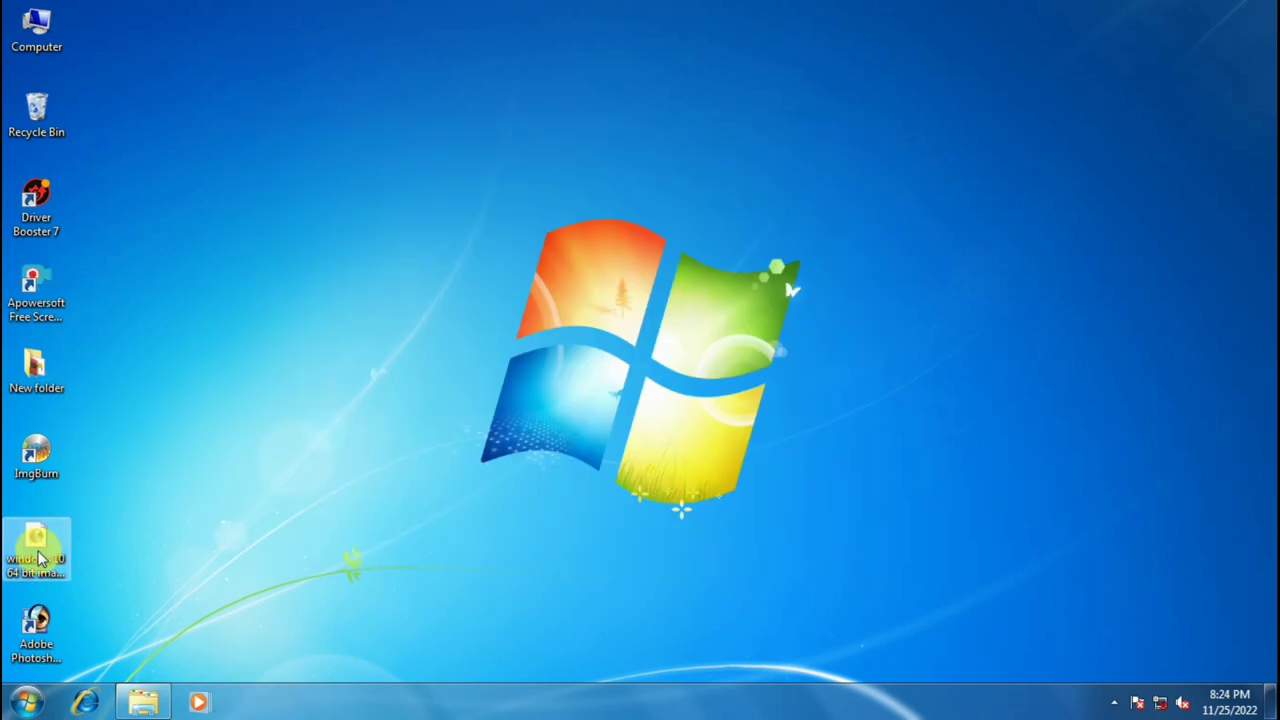
pyautogui.click(45, 543)
pyautogui.moveTo(4, 550); pyautogui.dragTo(317, 236)
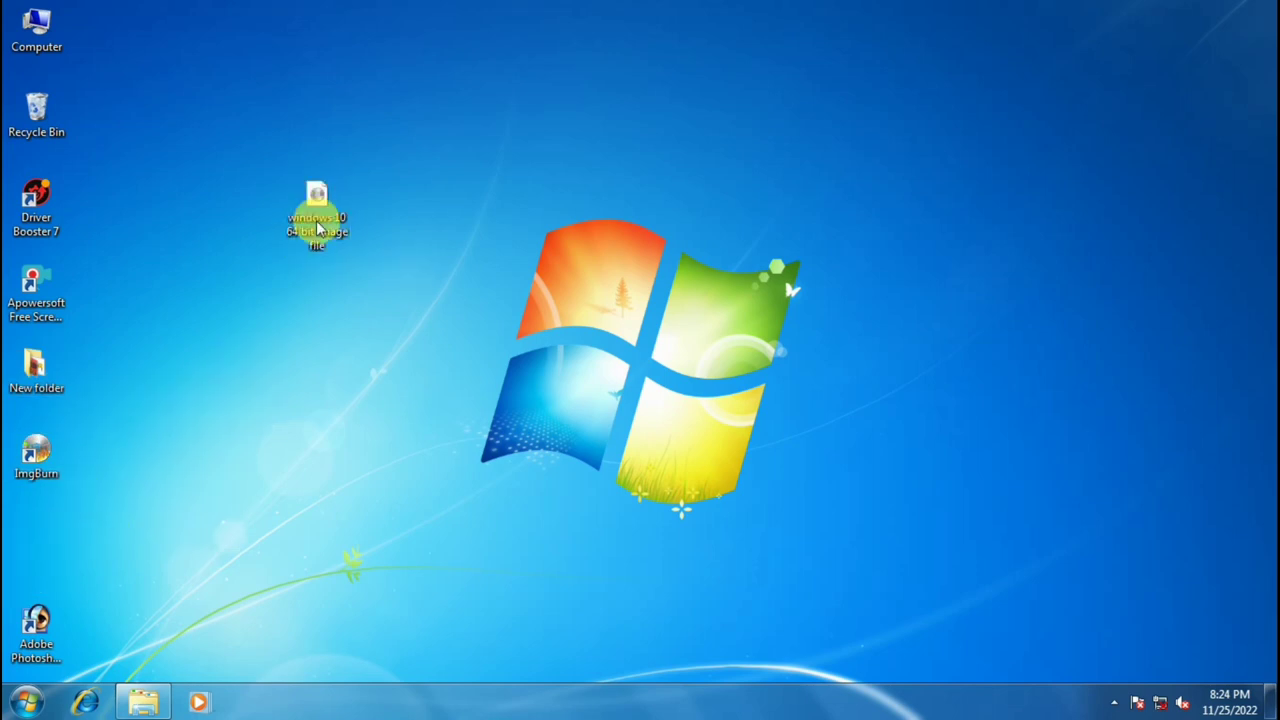